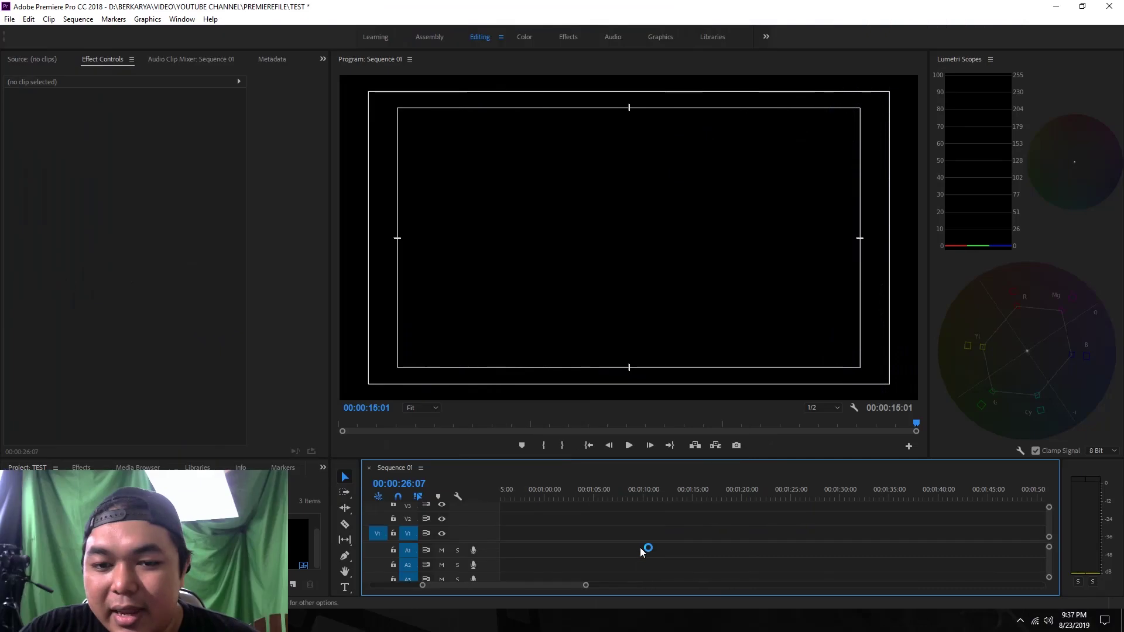
Return the playhead to the sequence start and select the KOTAKVISUAL logo clip on V1 to show its Motion settings
drag(567, 585, 517, 586)
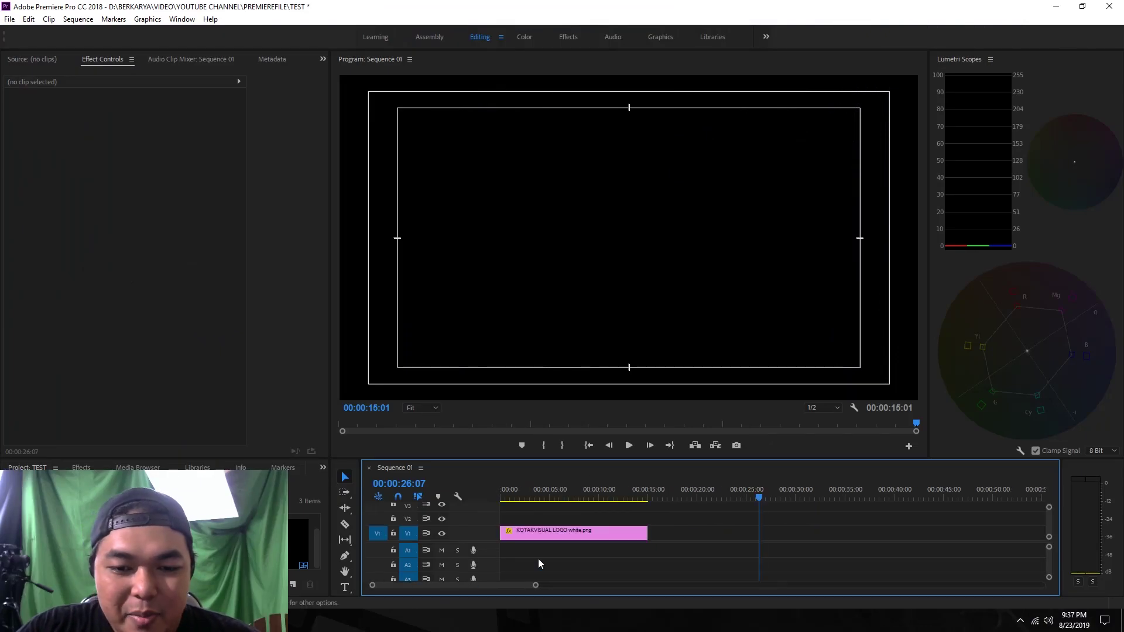
click(527, 497)
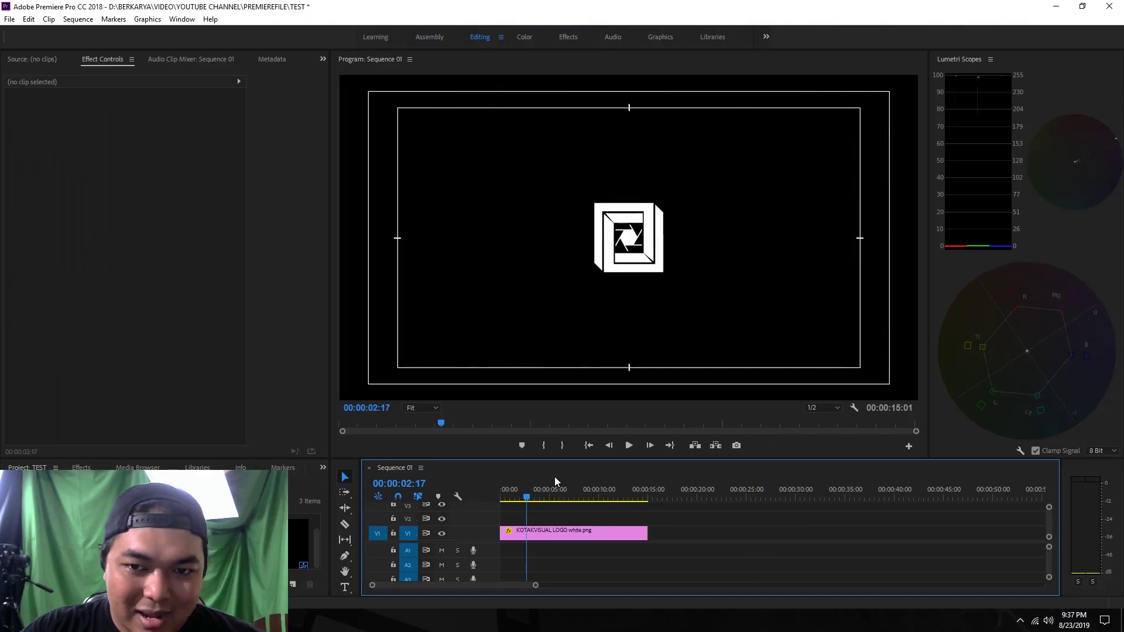
key(Home)
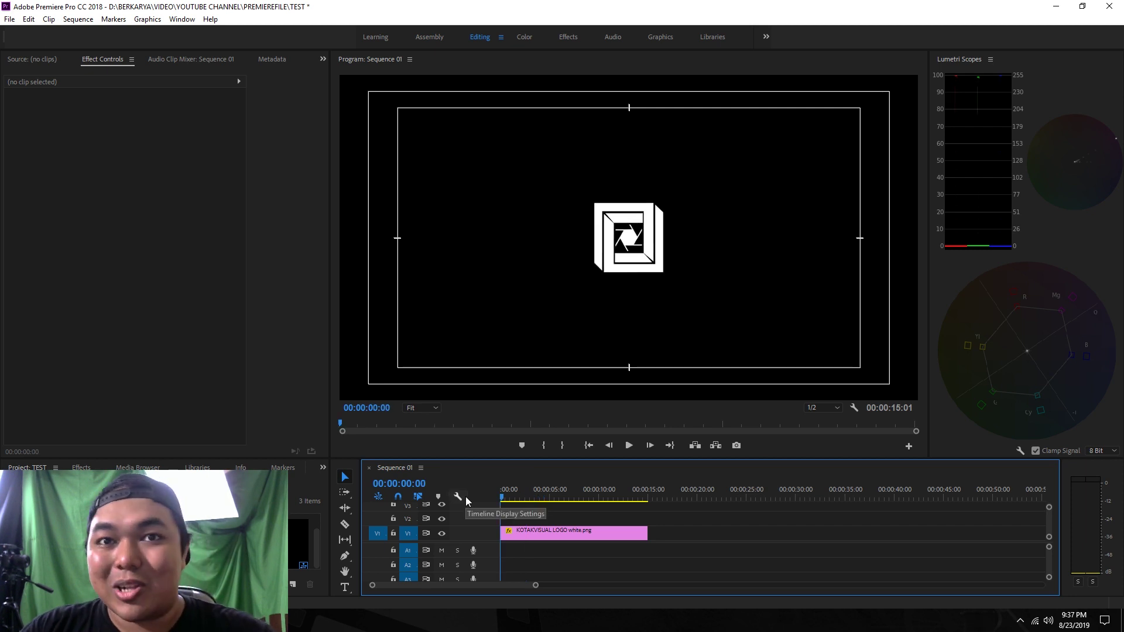
click(555, 531)
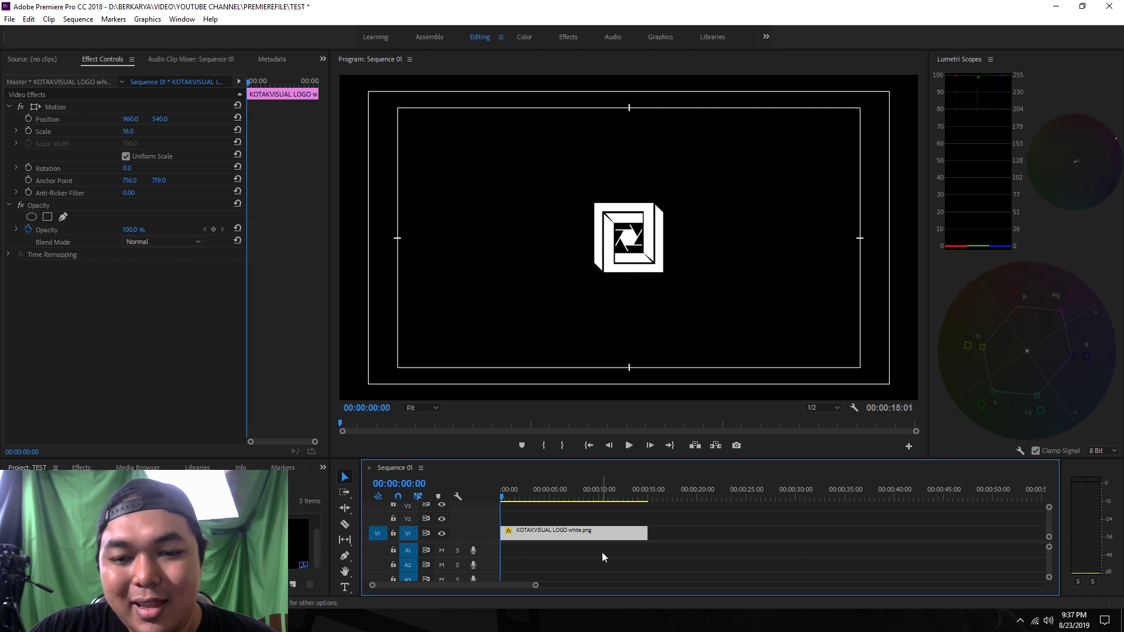
Widen the Effect Controls panel and its keyframe area, shrinking the program preview
click(89, 269)
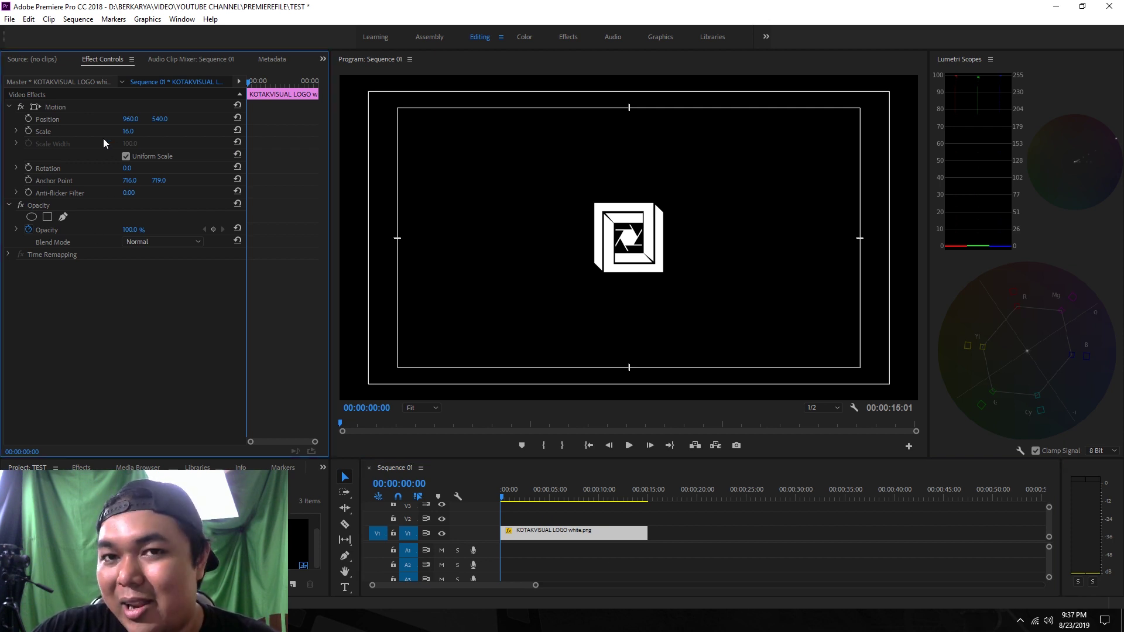
click(604, 532)
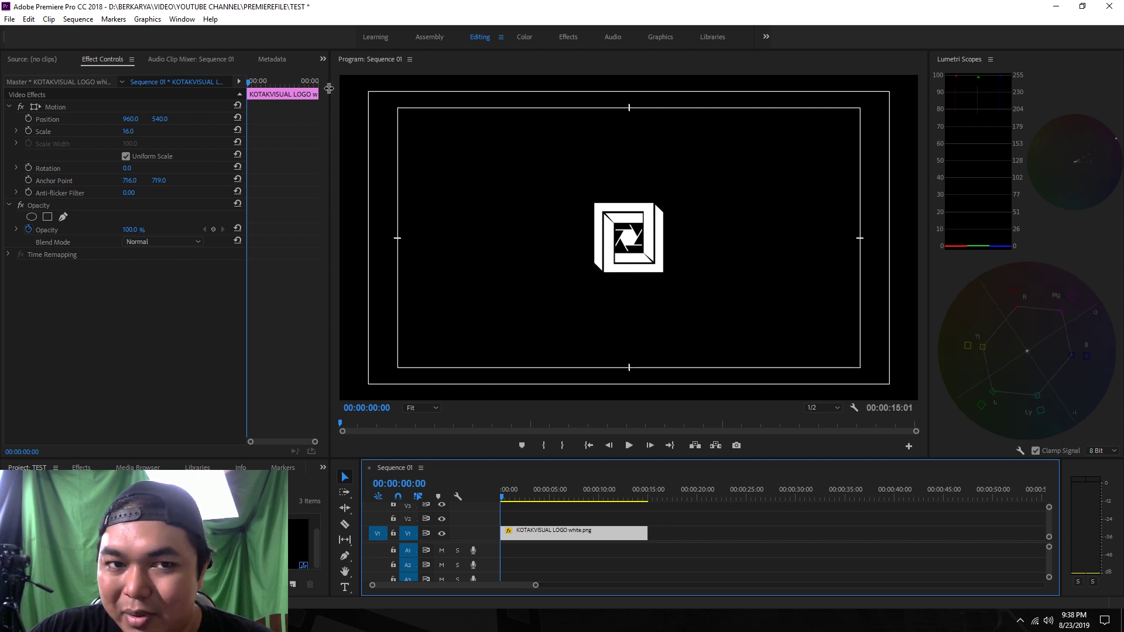
drag(329, 88, 479, 88)
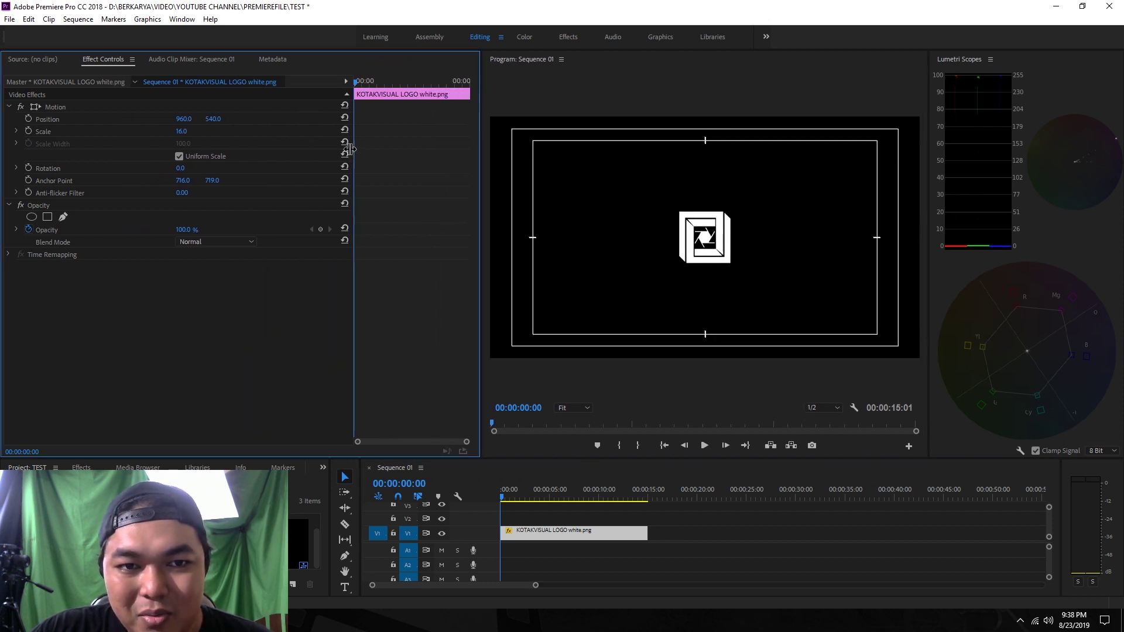
drag(358, 155, 249, 148)
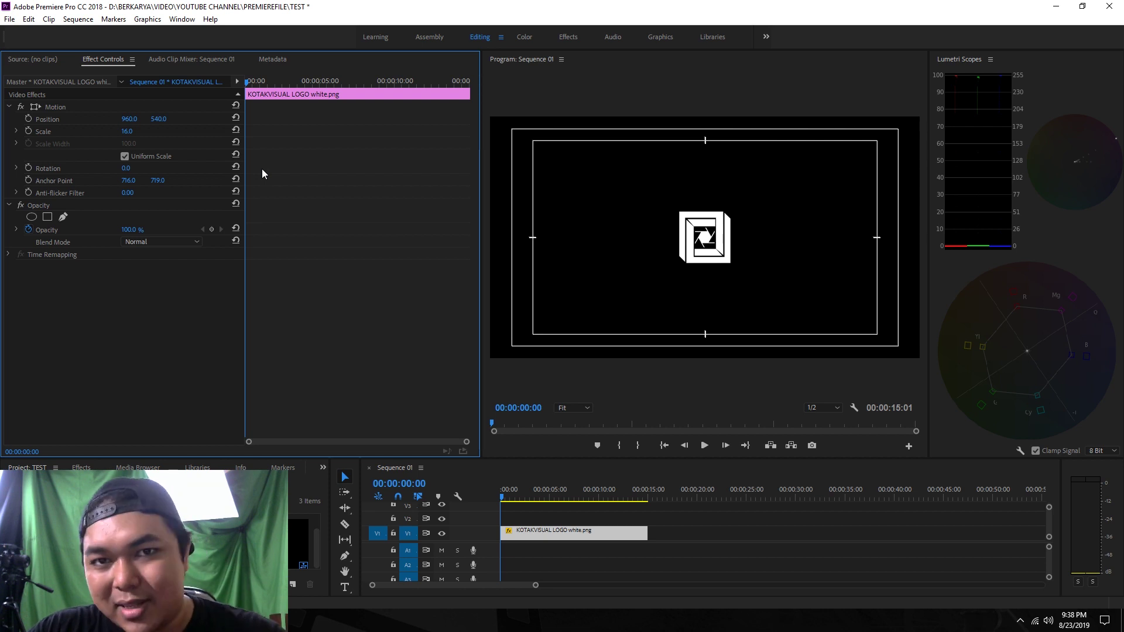
Keyframe the logo's Scale from 16.0 at the start to 57.0 at about seven seconds, then scrub to preview
click(524, 538)
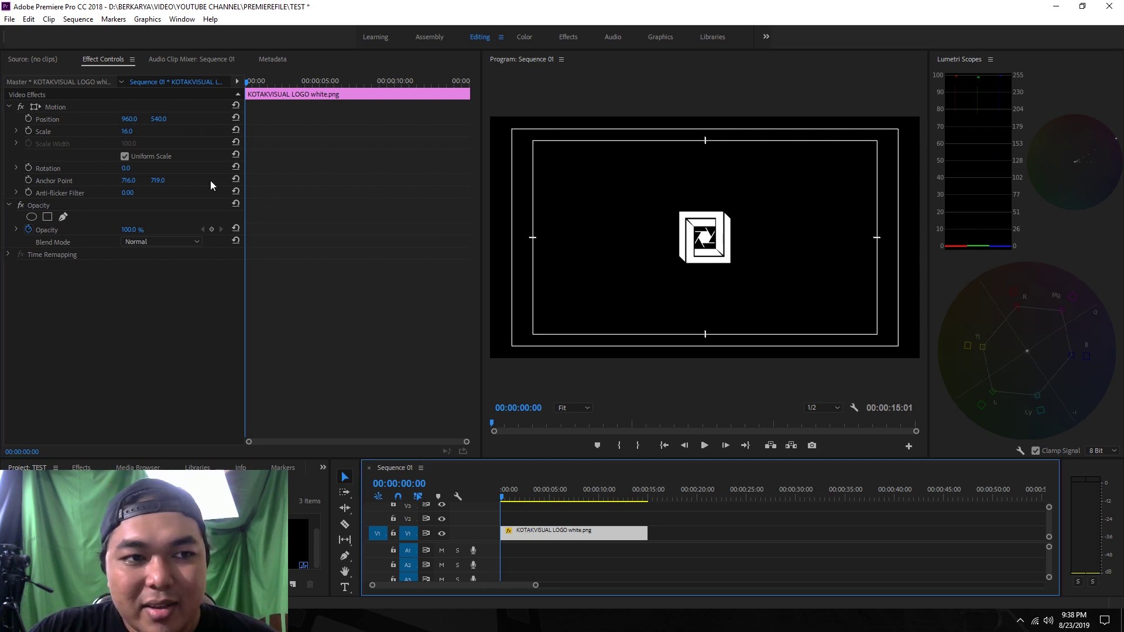
click(33, 129)
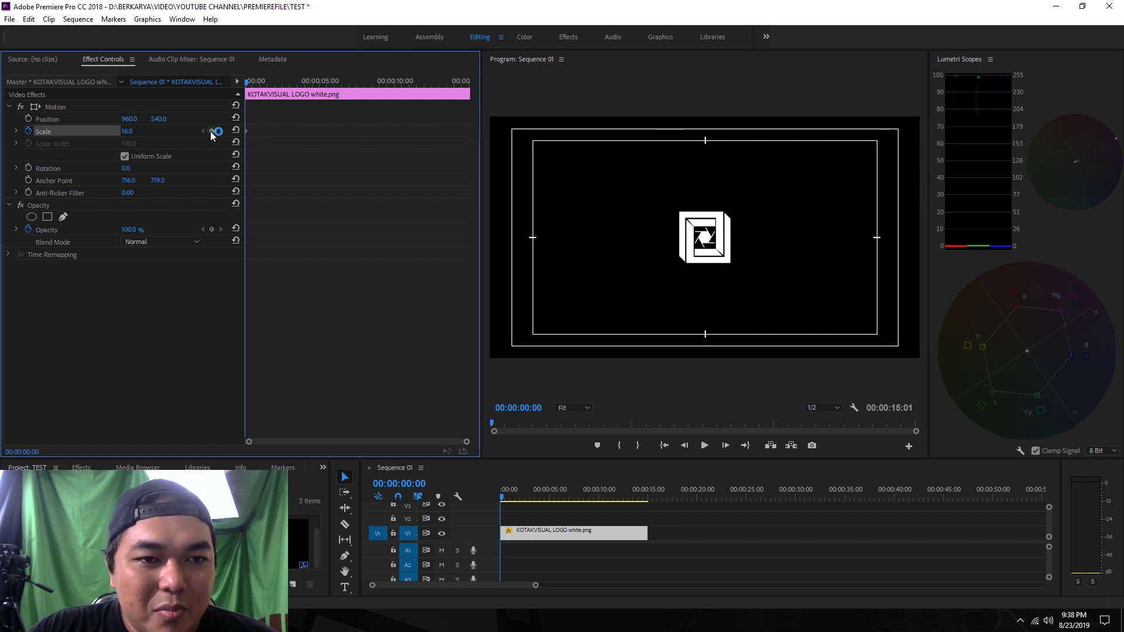
drag(244, 85, 306, 92)
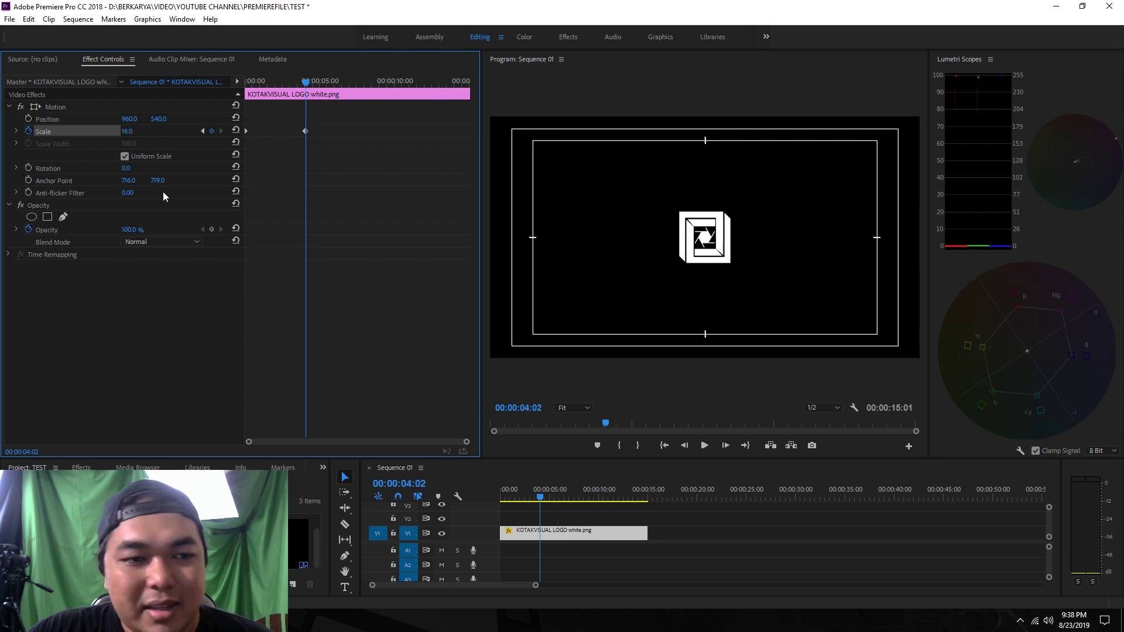
drag(306, 82, 351, 88)
drag(133, 131, 158, 132)
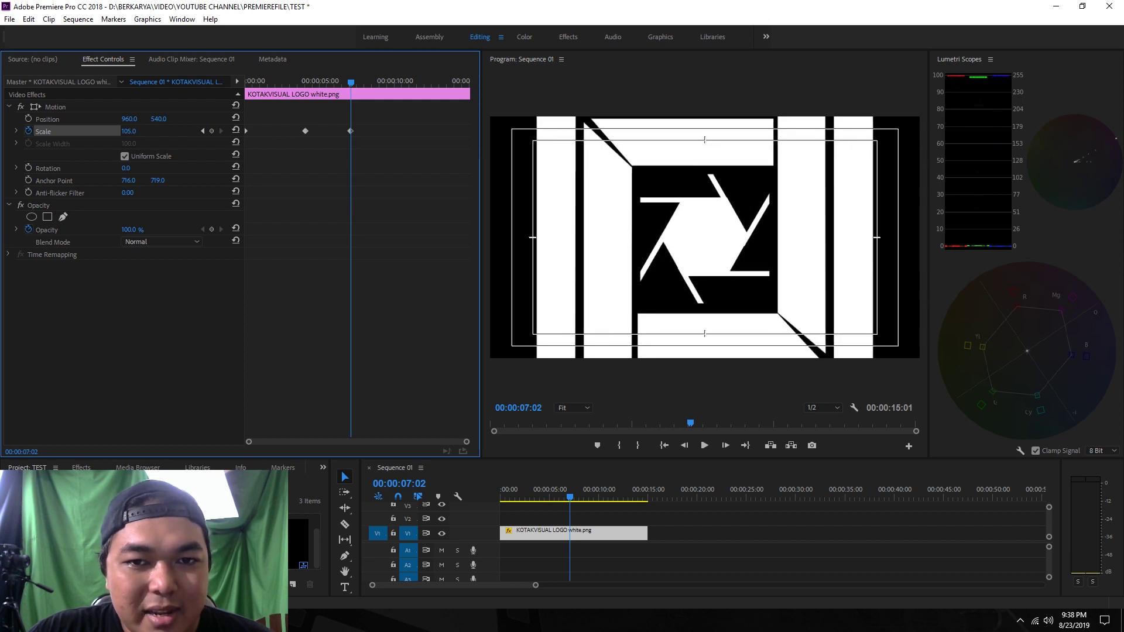
mouse_move(350, 84)
mouse_down()
mouse_move(299, 88)
mouse_move(304, 131)
mouse_up()
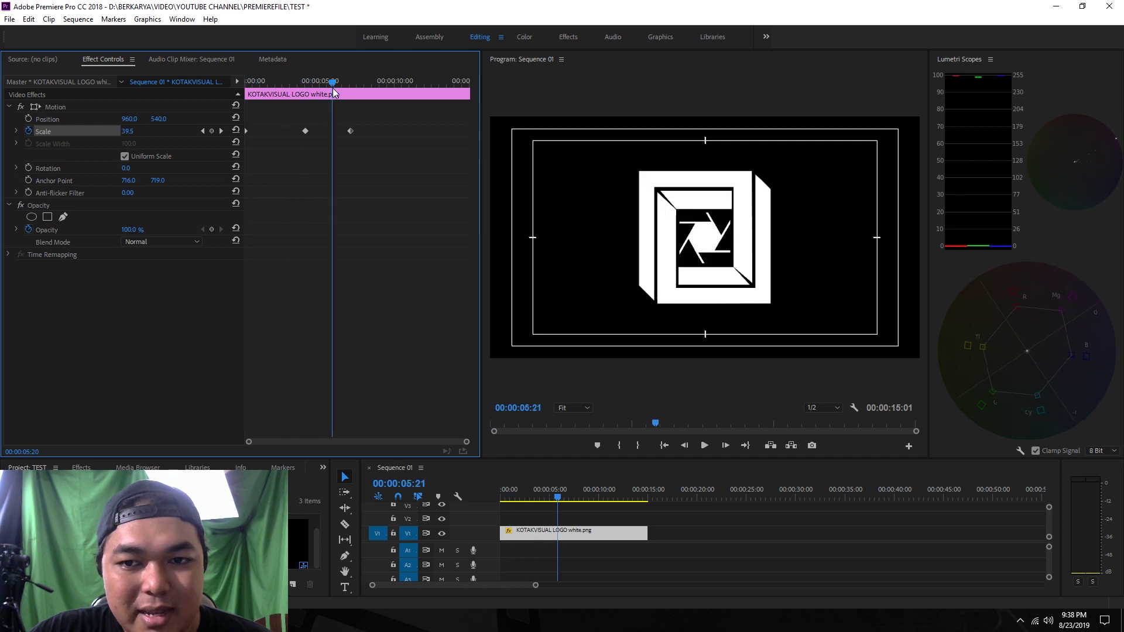
Delete the middle Scale keyframe and scrub to check the animation without it
click(305, 131)
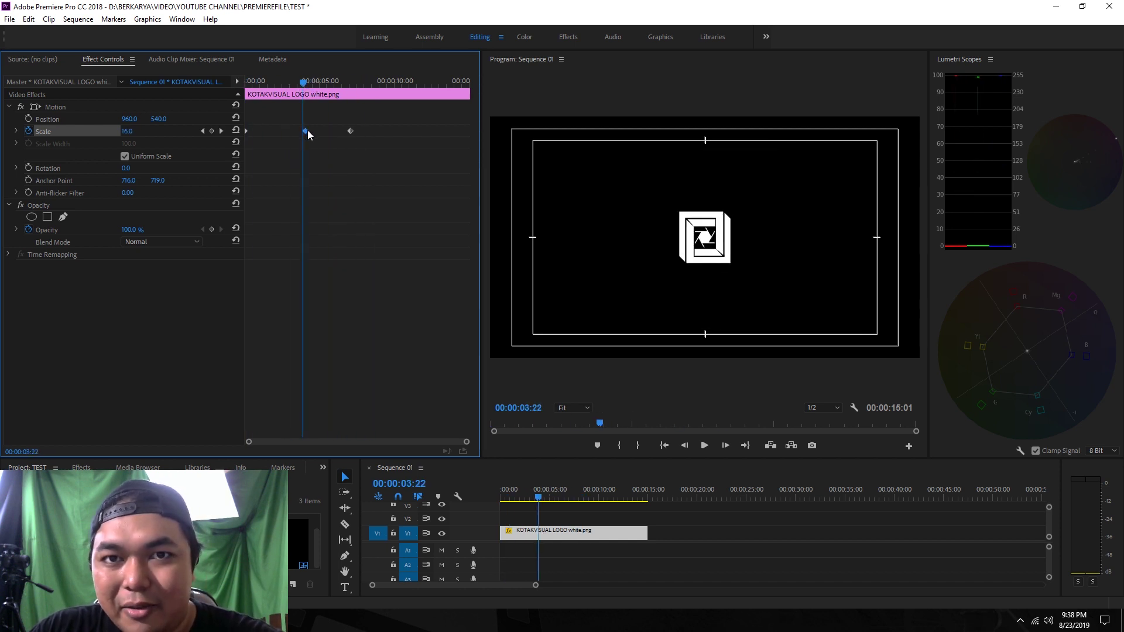
key(Delete)
mouse_move(303, 83)
mouse_down()
mouse_move(238, 87)
mouse_move(322, 94)
mouse_up()
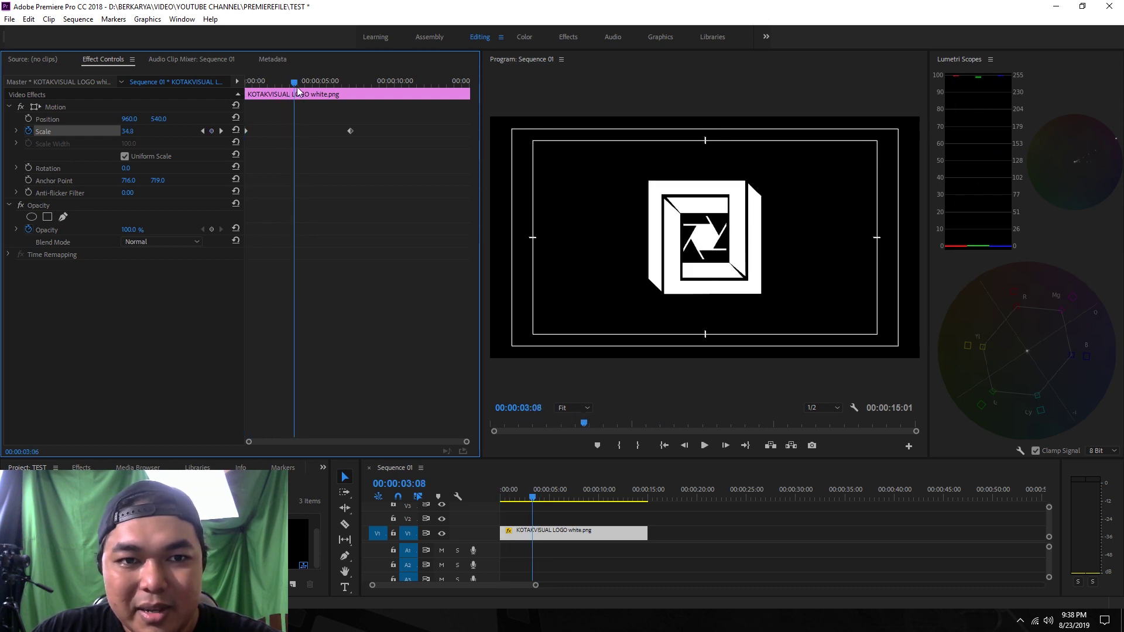
Add a Scale keyframe holding 16.0 at about five seconds, then preview the revised growth
key(Home)
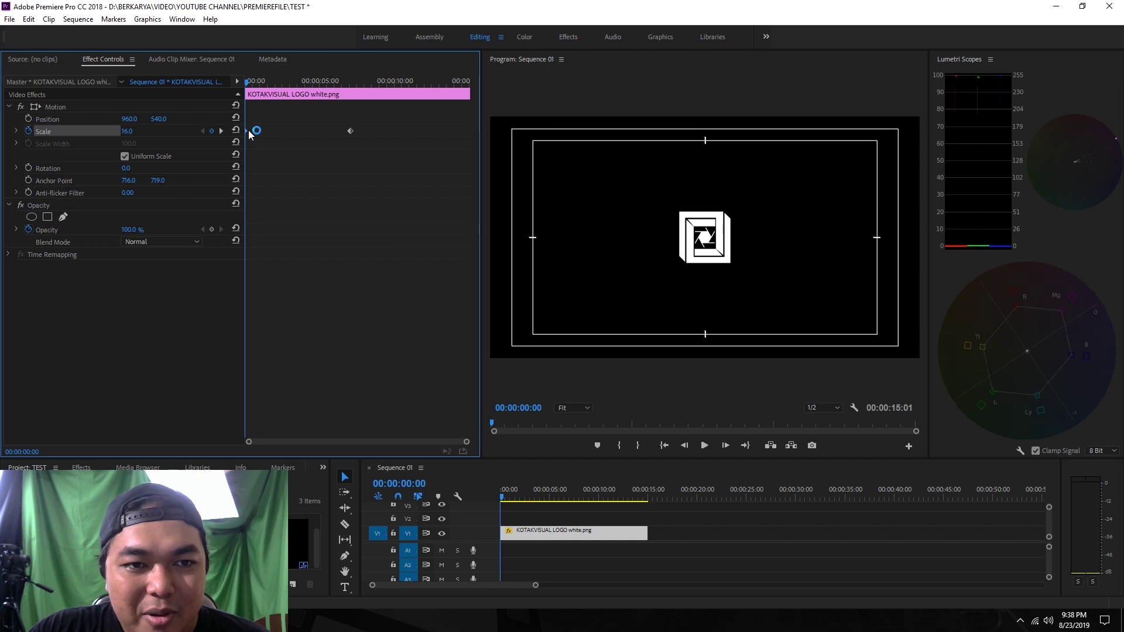
drag(322, 82, 323, 87)
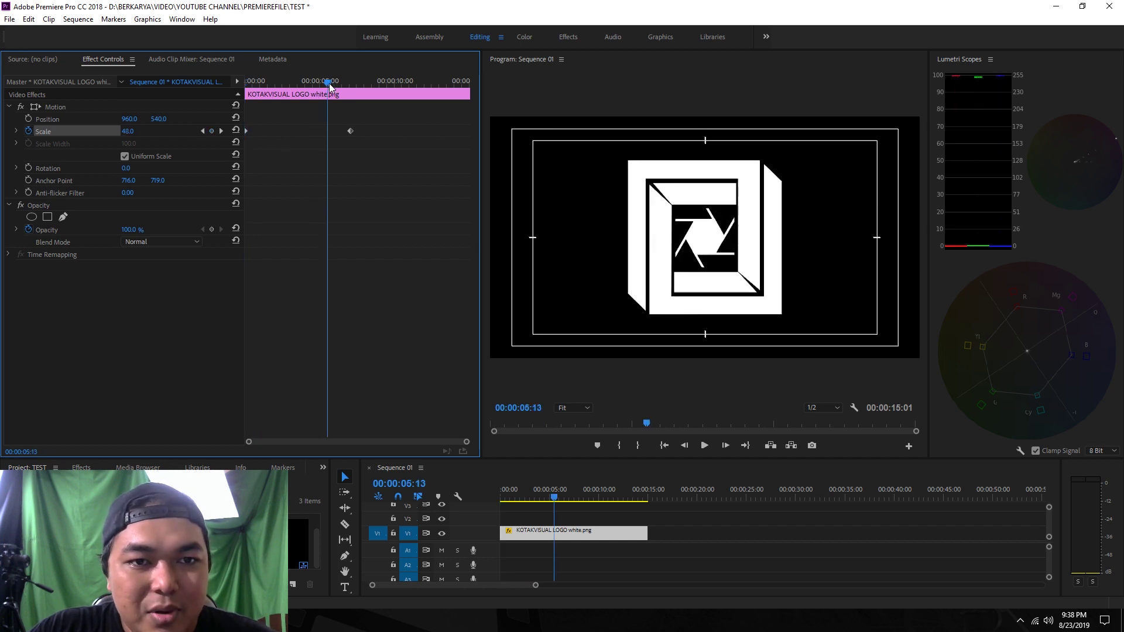
key(ctrl+v)
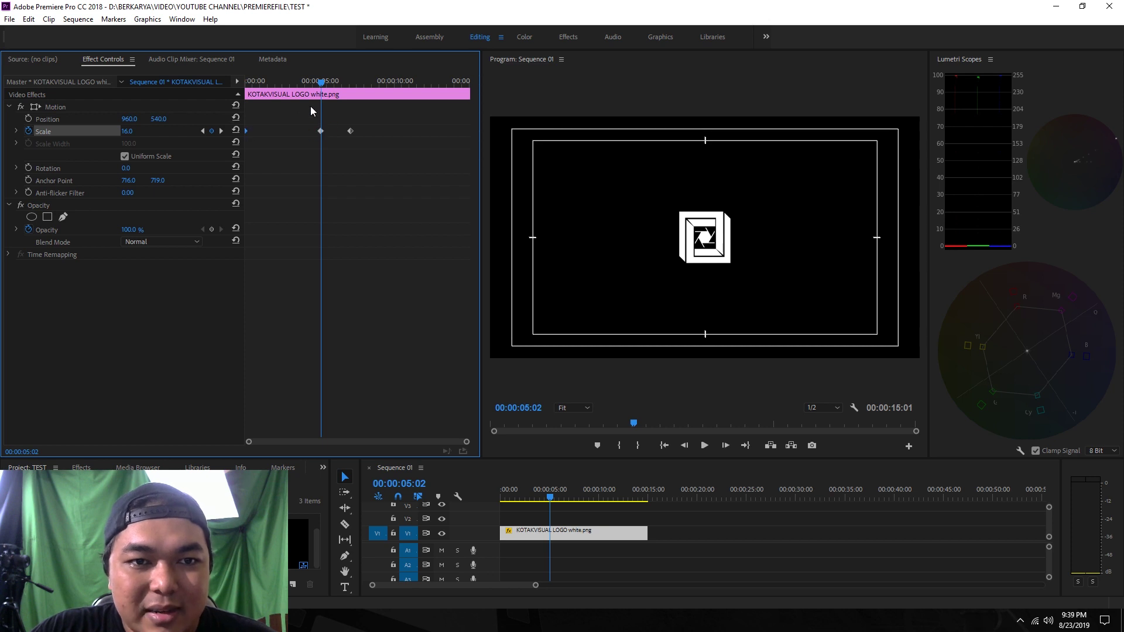
mouse_move(322, 85)
mouse_down()
mouse_move(331, 96)
mouse_move(266, 94)
mouse_up()
key(space)
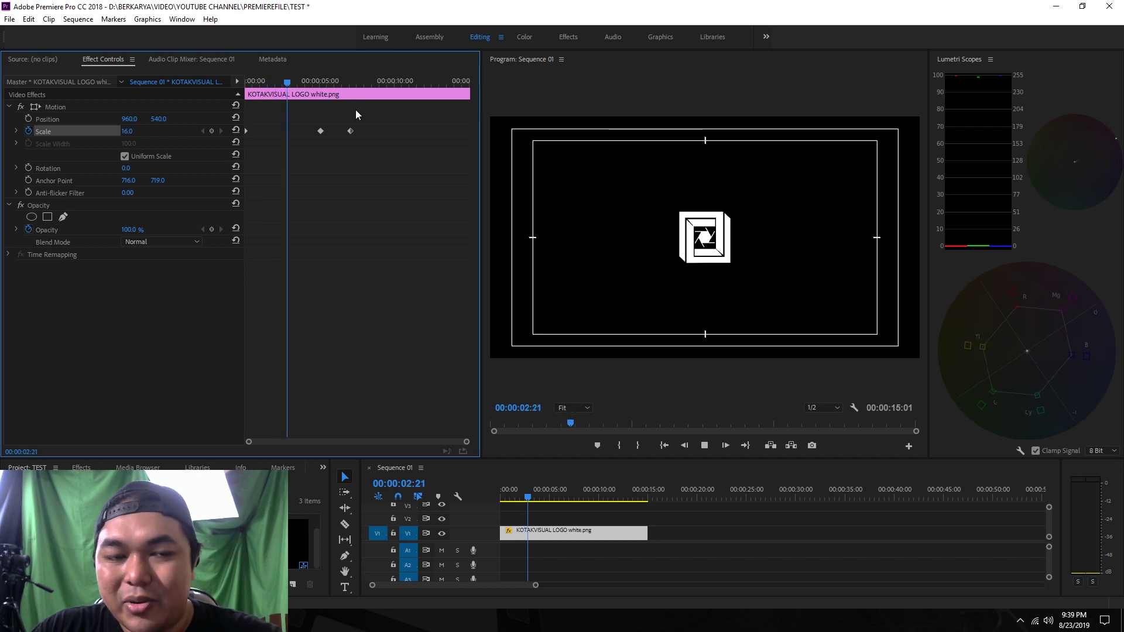
key(space)
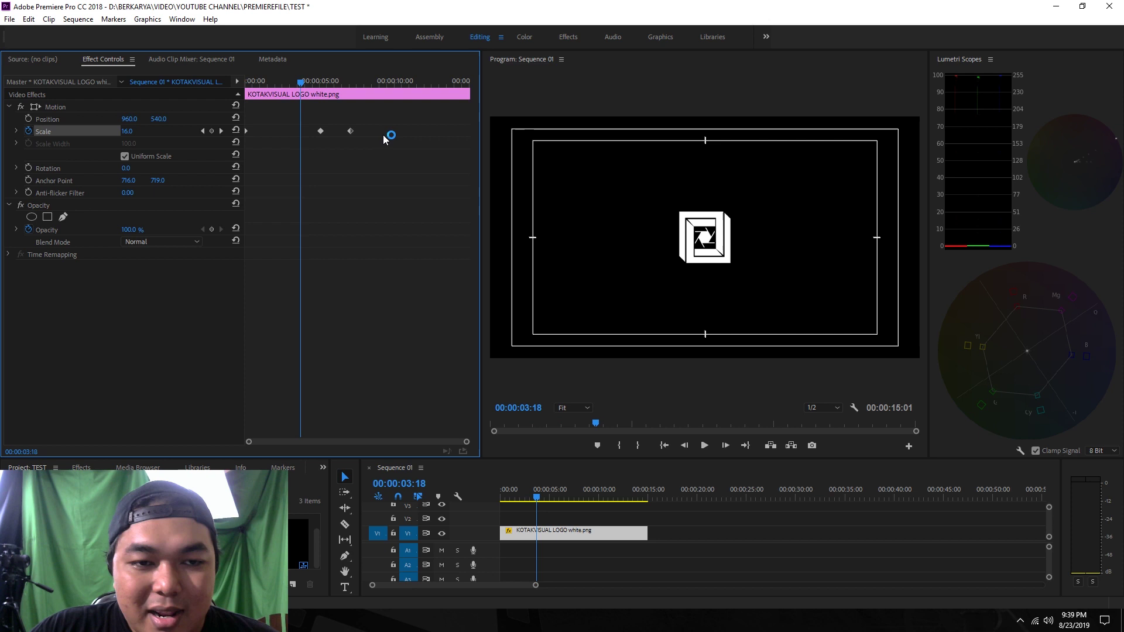
Set the final Scale keyframe to Bezier interpolation and expand Scale to show its speed curve
right_click(350, 133)
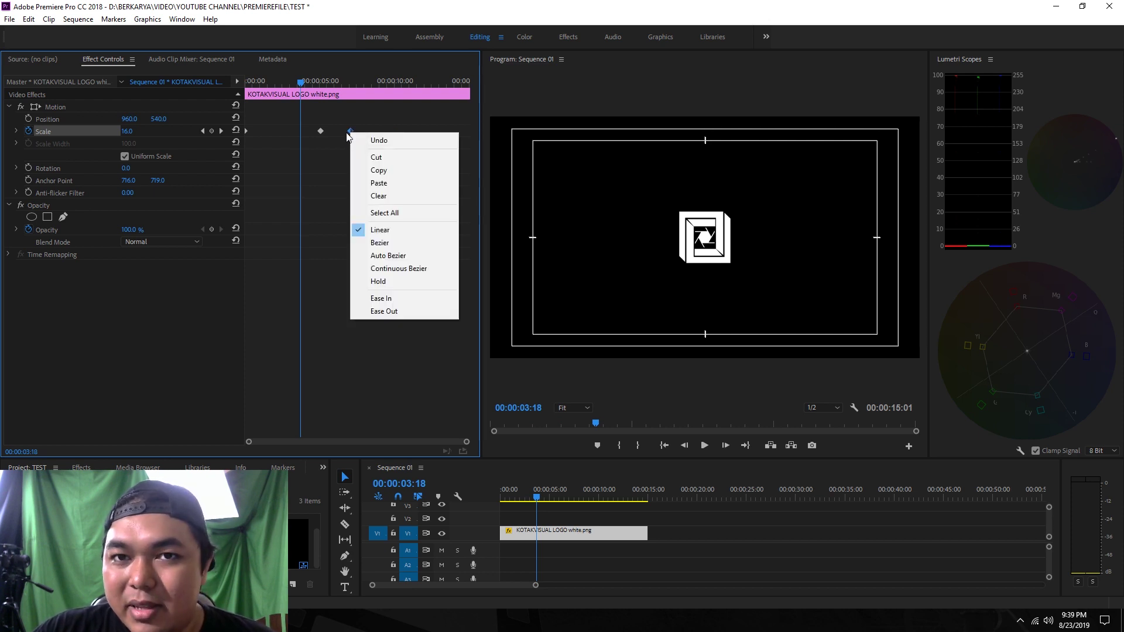
click(379, 242)
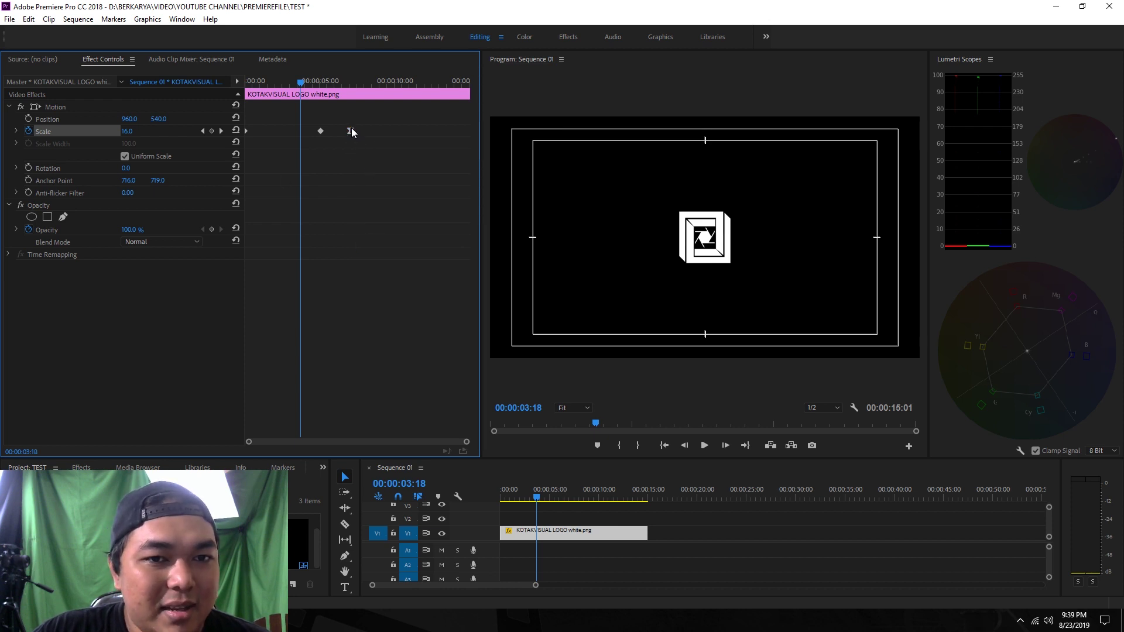
click(17, 131)
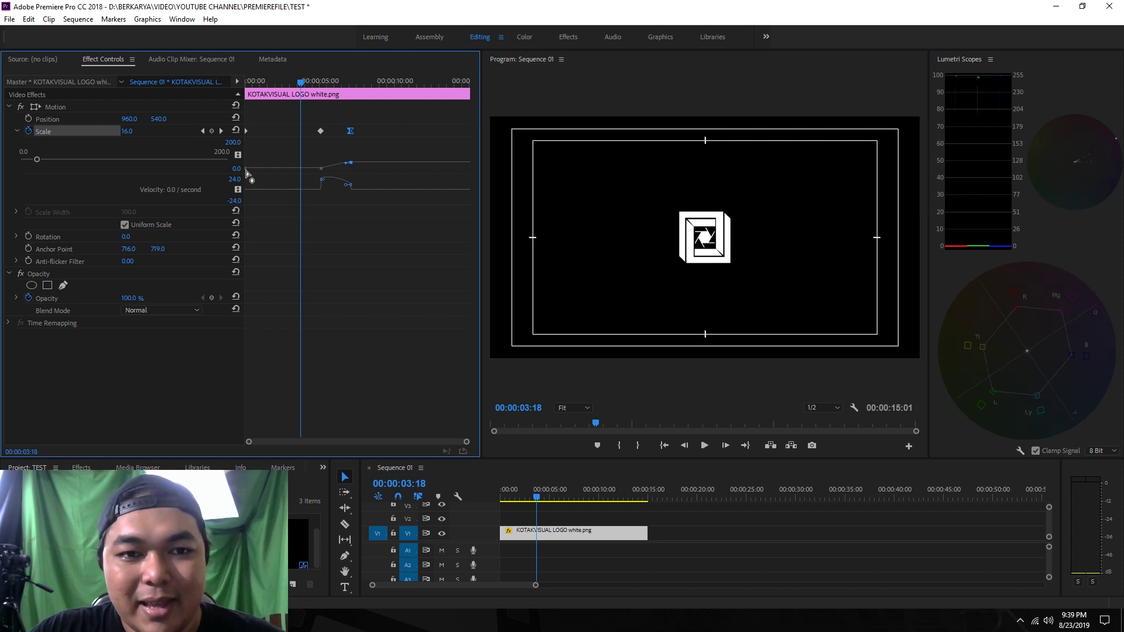
click(345, 207)
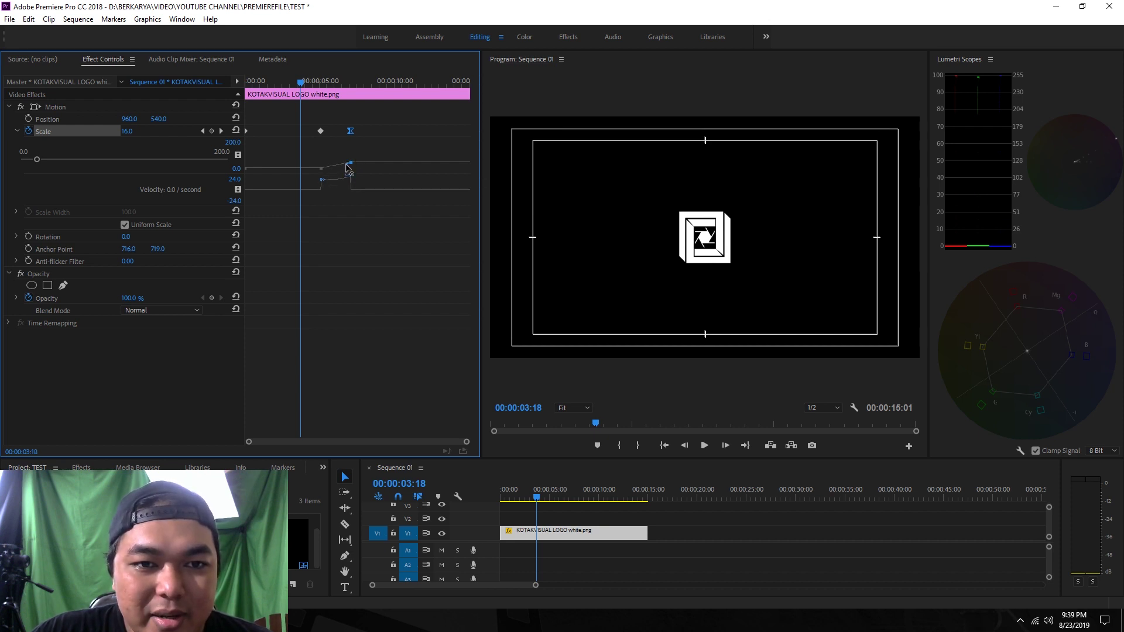
Adjust the final keyframe's ease curve and play back the eased Scale growth
drag(346, 165, 343, 166)
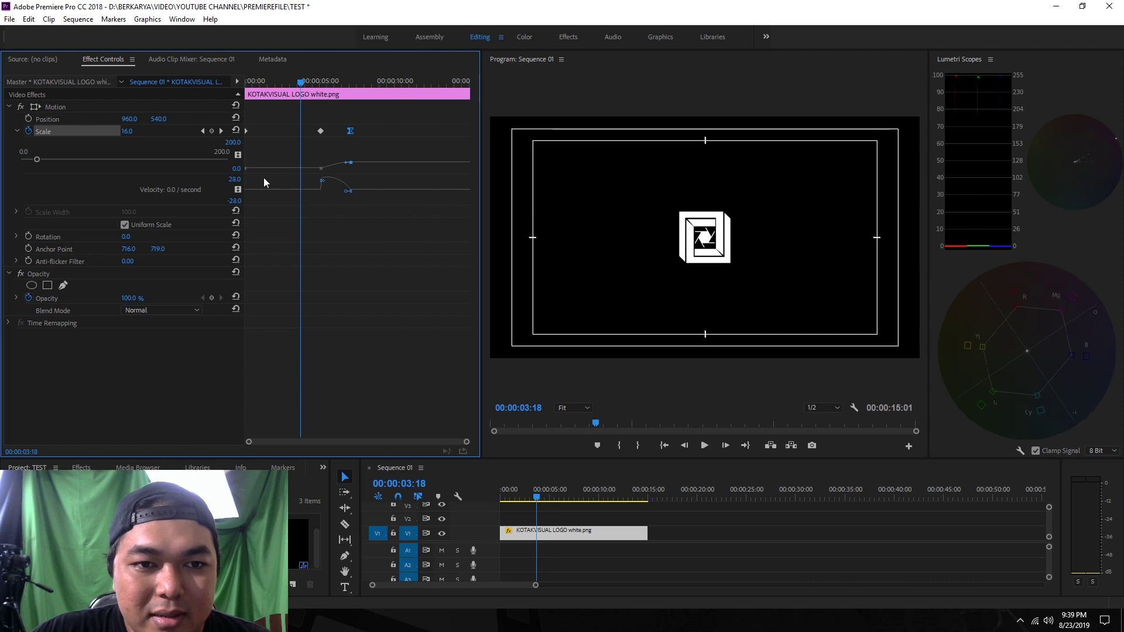
drag(300, 82, 292, 81)
key(space)
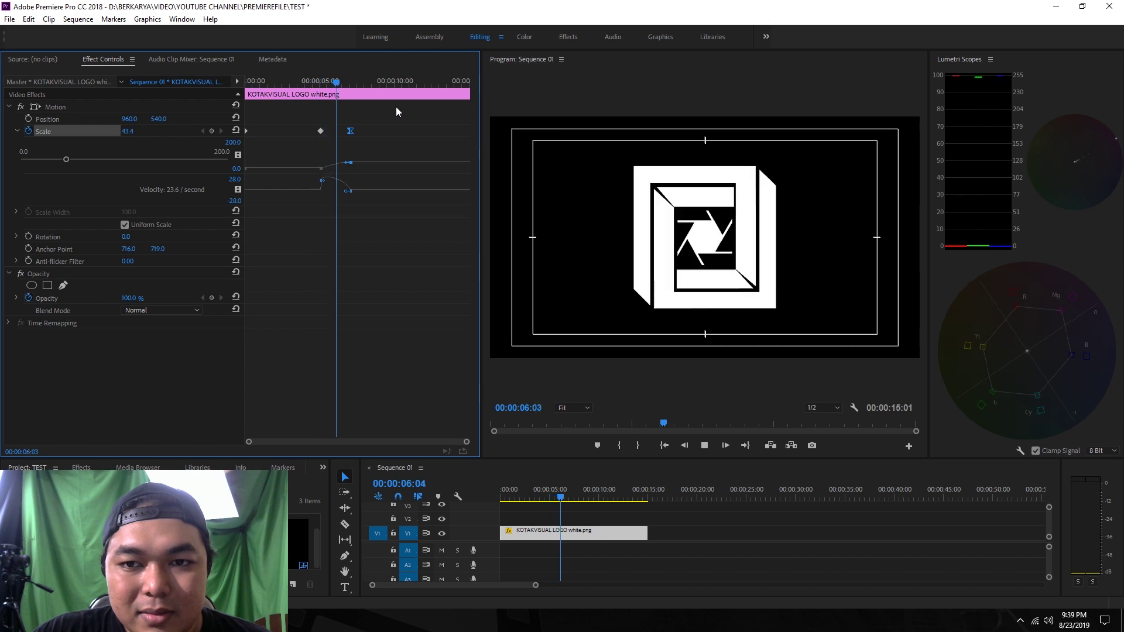
key(space)
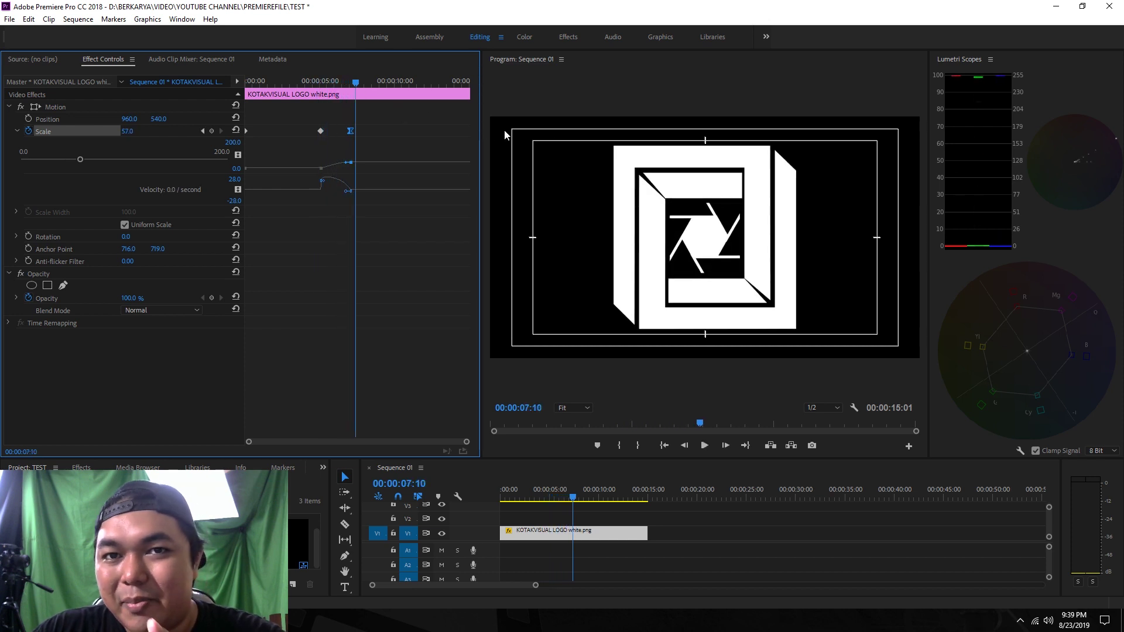
click(321, 82)
key(space)
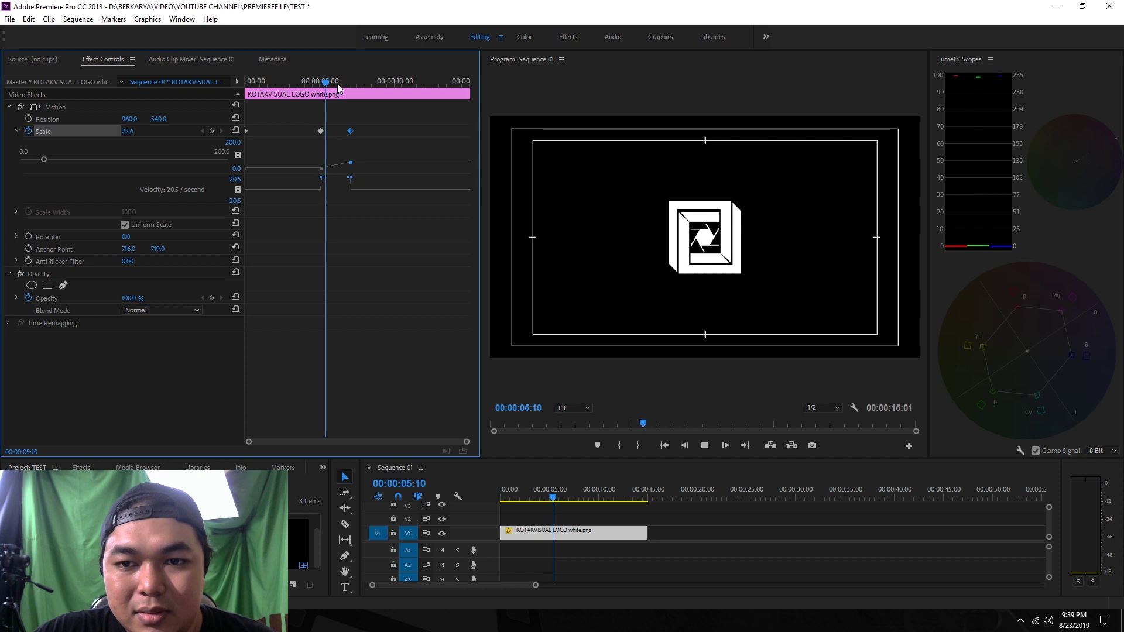
key(space)
Give the second Scale keyframe Bezier easing, round its velocity handle, and scrub to check
ctrl+click(351, 130)
click(311, 81)
key(space)
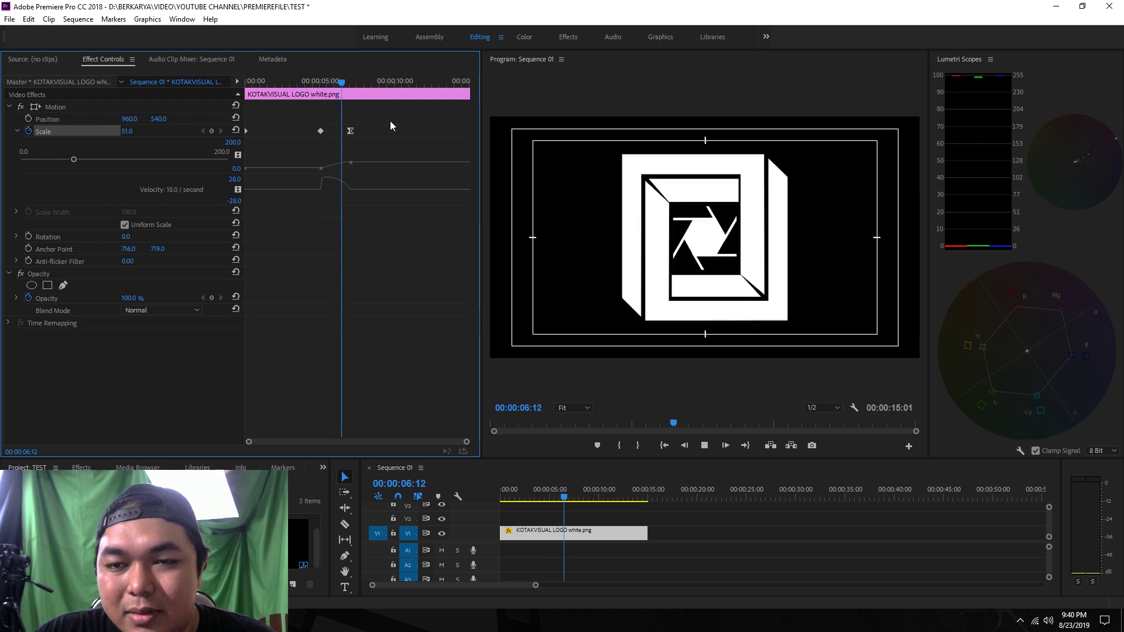
key(space)
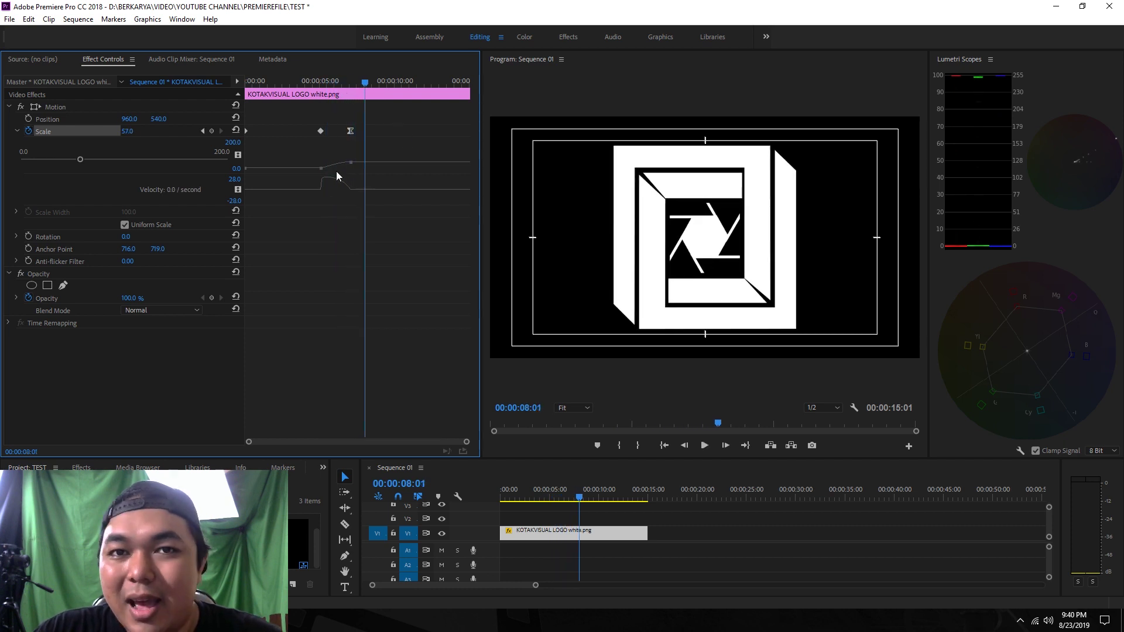
drag(335, 171, 338, 166)
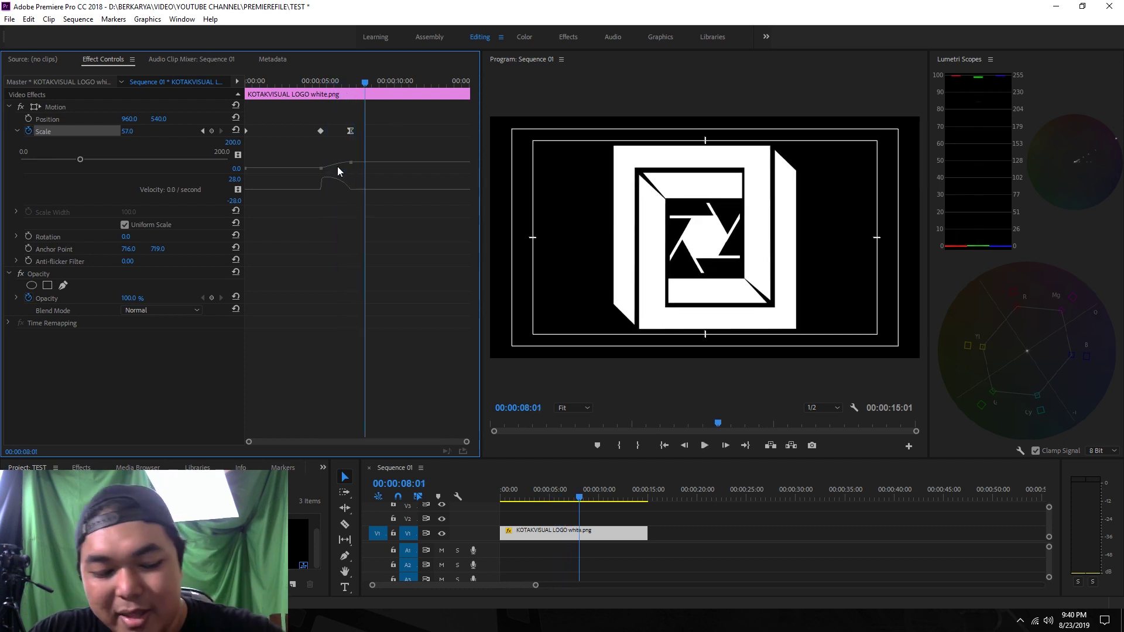
drag(368, 92, 350, 97)
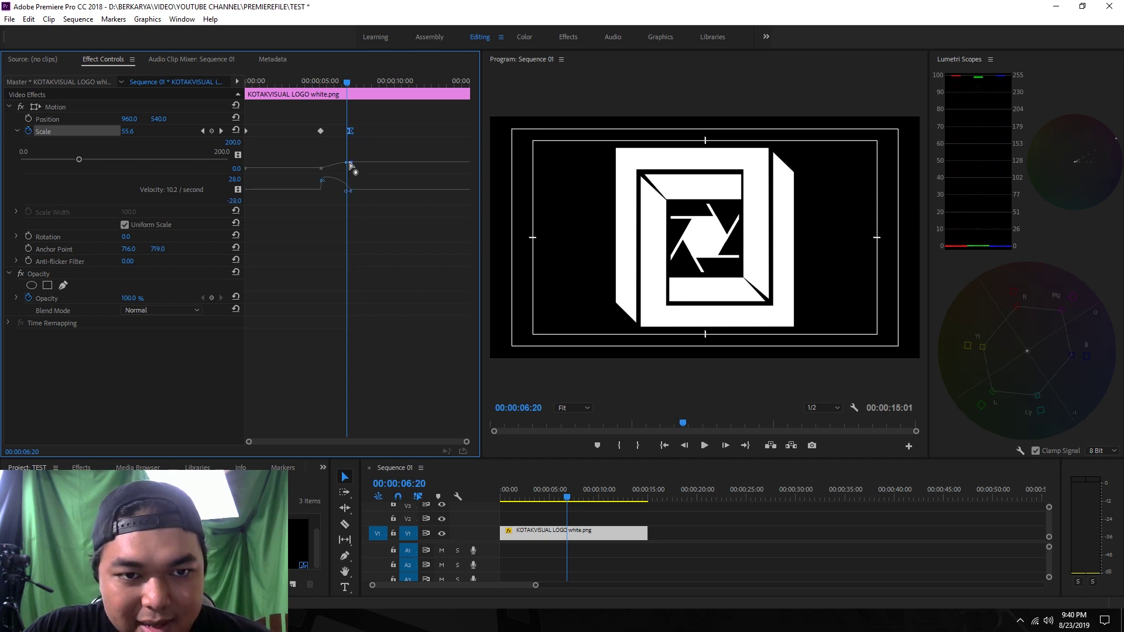
Switch the second Scale keyframe back to Linear, compare by scrubbing, then delete it
click(351, 133)
right_click(352, 132)
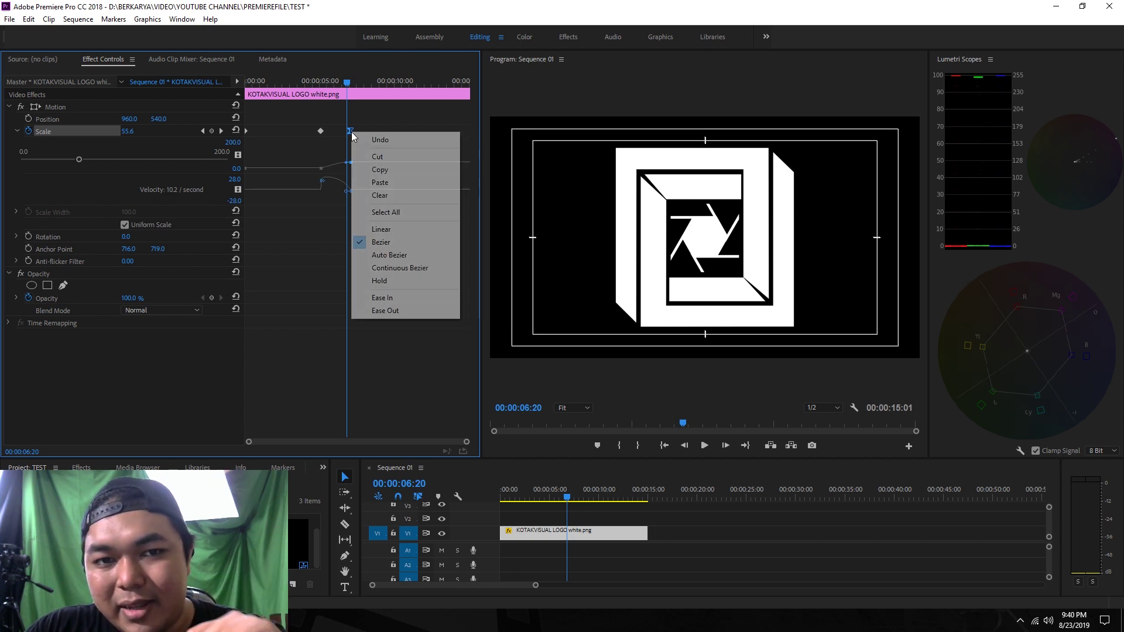
click(393, 230)
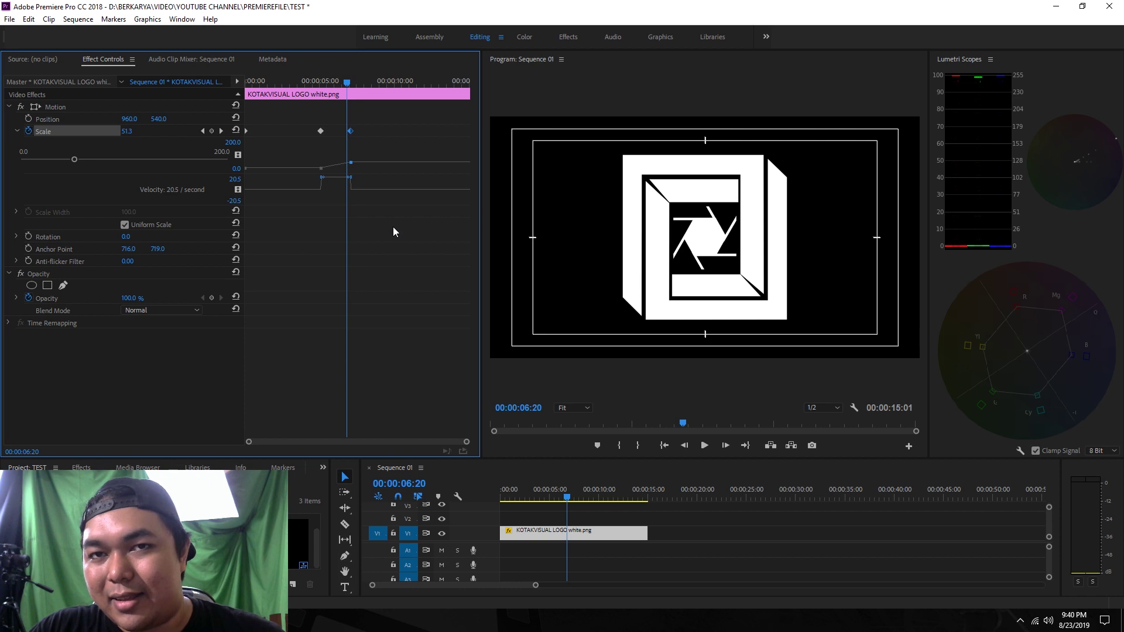
mouse_move(302, 82)
mouse_down()
mouse_move(307, 95)
mouse_move(260, 95)
mouse_up()
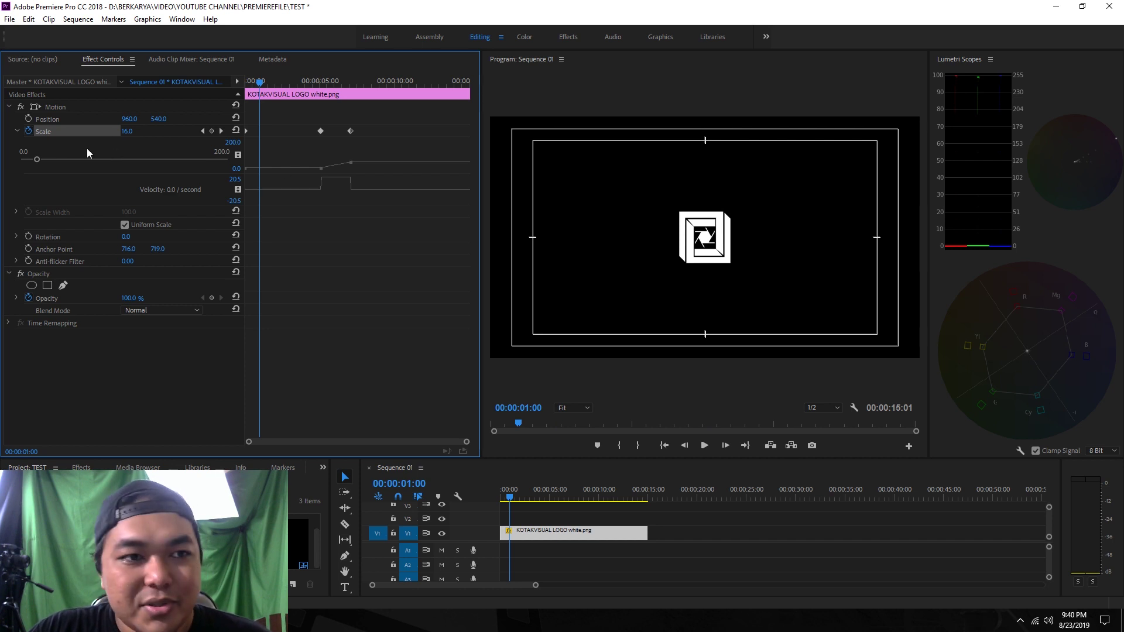
click(350, 131)
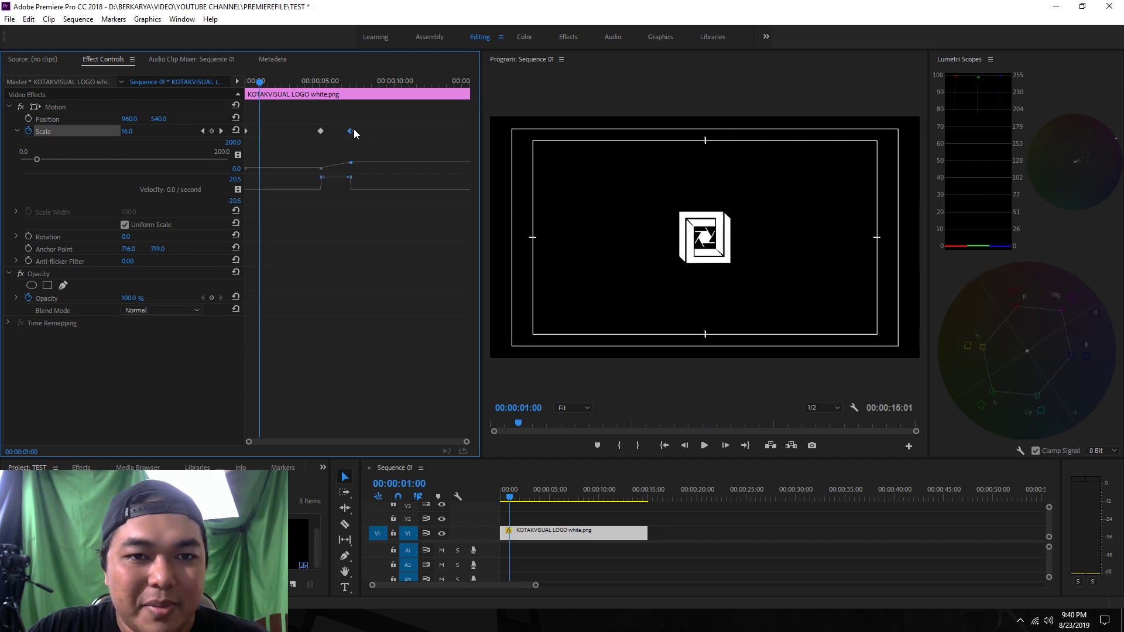
key(Delete)
key(Delete)
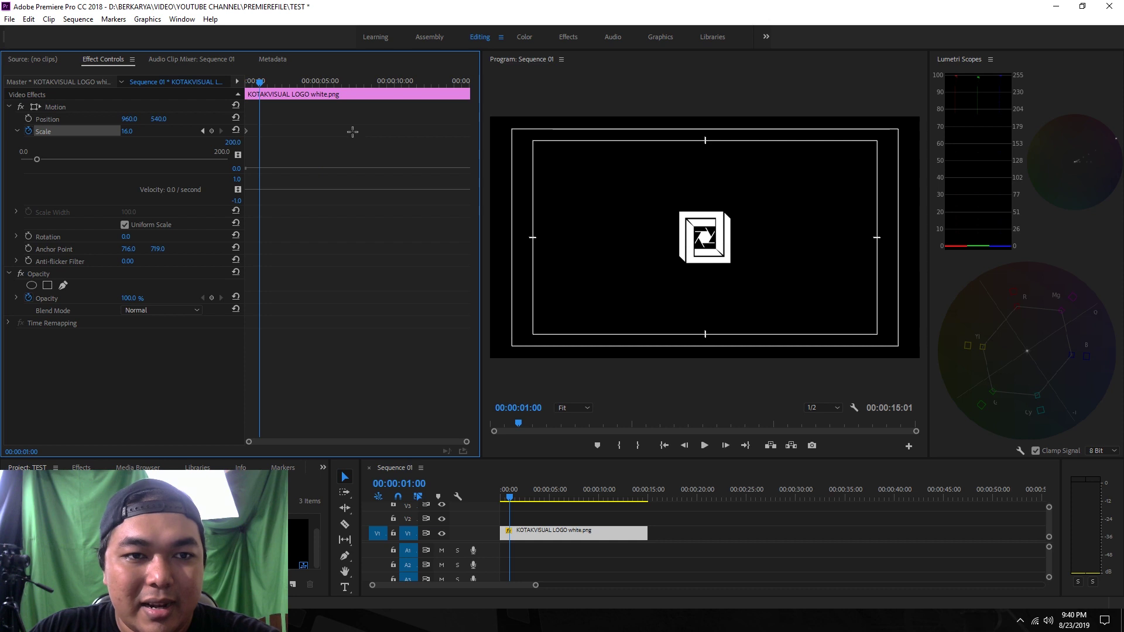
Turn off the Scale stopwatch and confirm the warning, leaving the logo static at 16.0
click(28, 131)
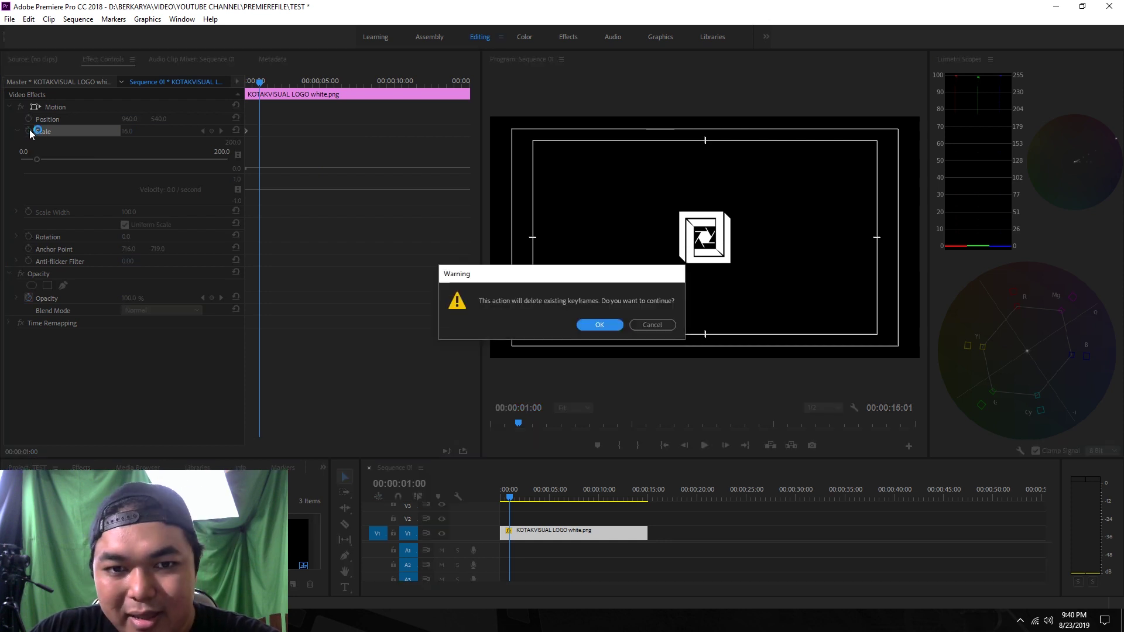
click(613, 327)
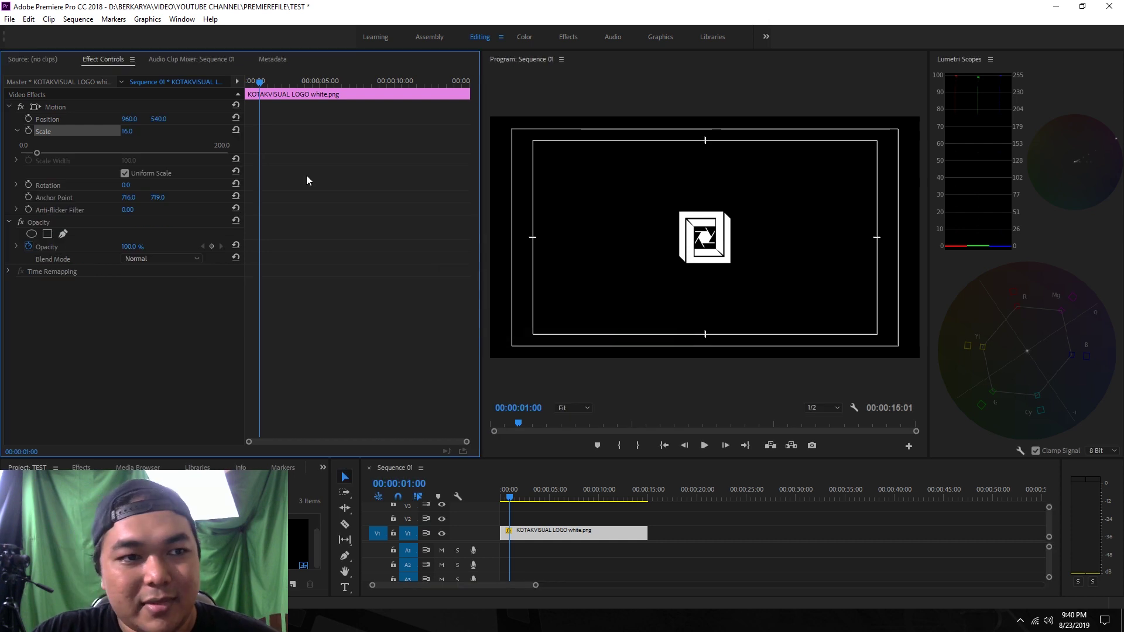
Enable Position keyframing at 0:00 and set X to 199 around one second, sliding the logo left
key(Home)
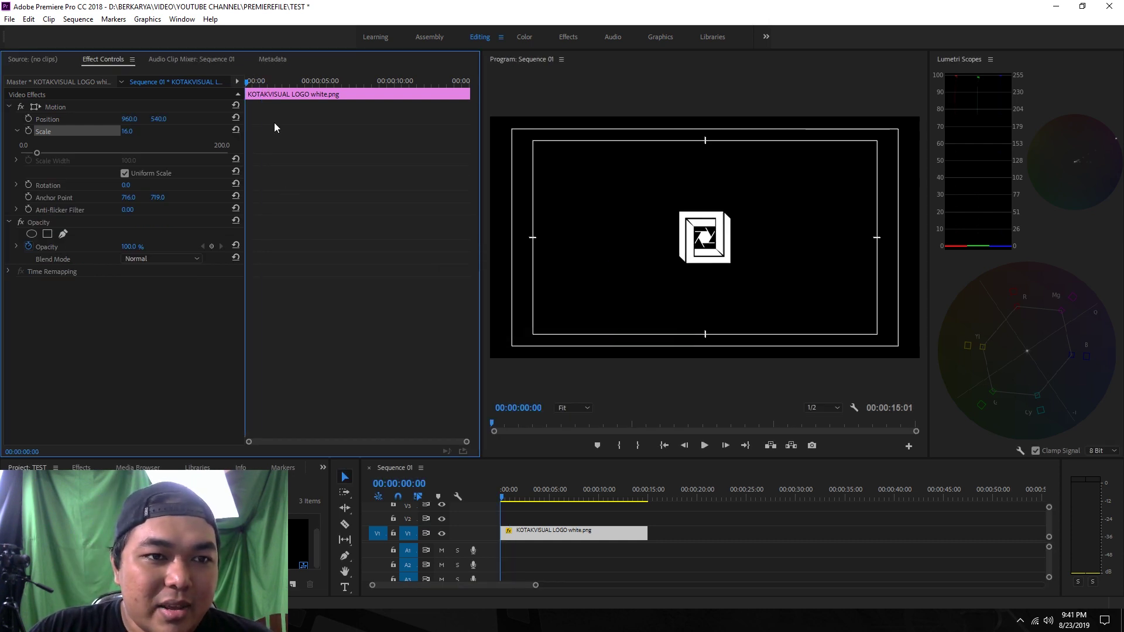
click(28, 119)
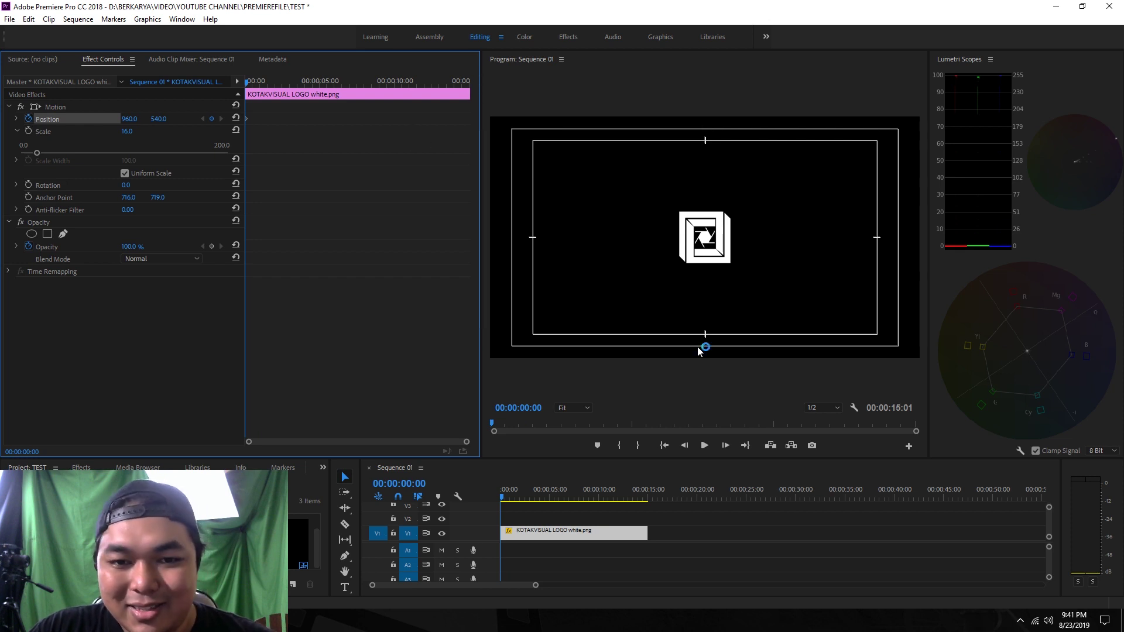
drag(481, 249, 431, 250)
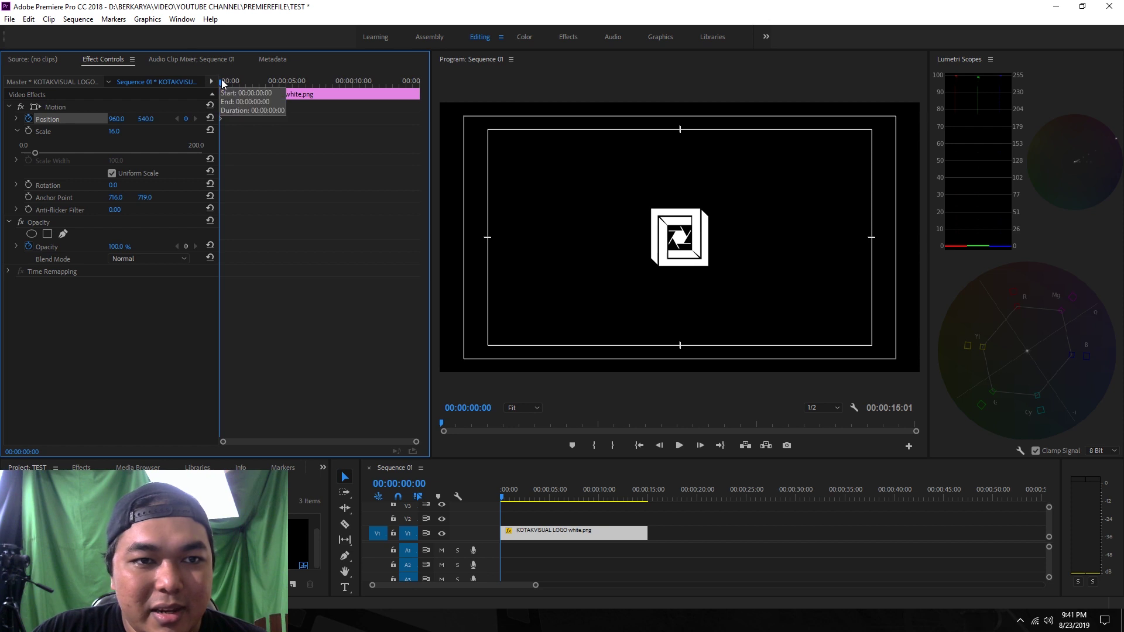
drag(221, 81, 236, 81)
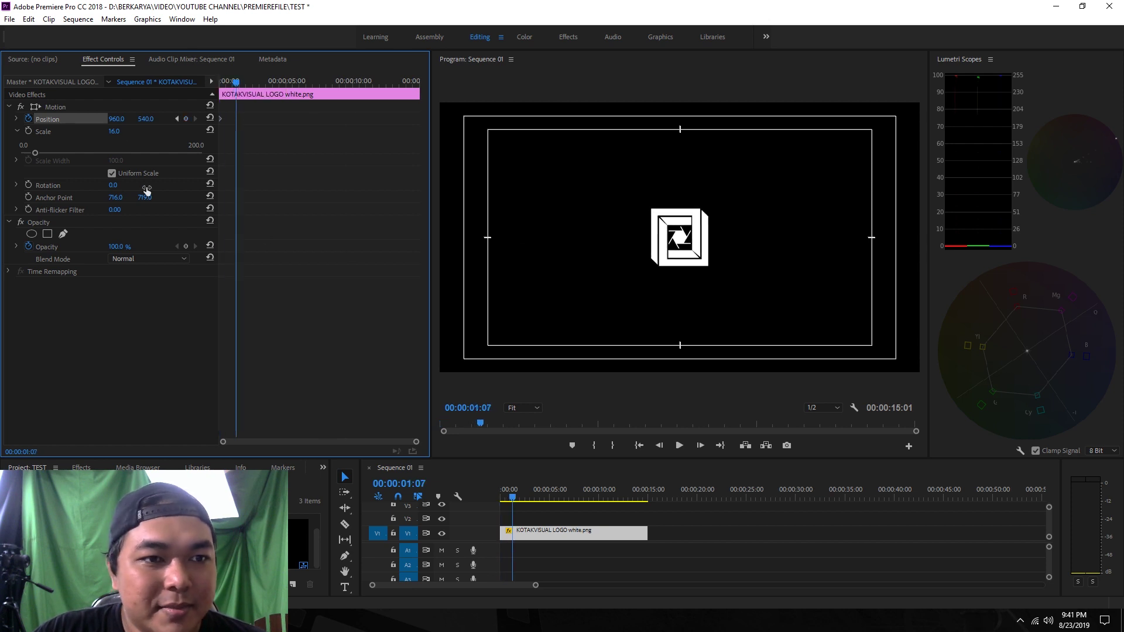
drag(147, 120, 0, 120)
key(ctrl+z)
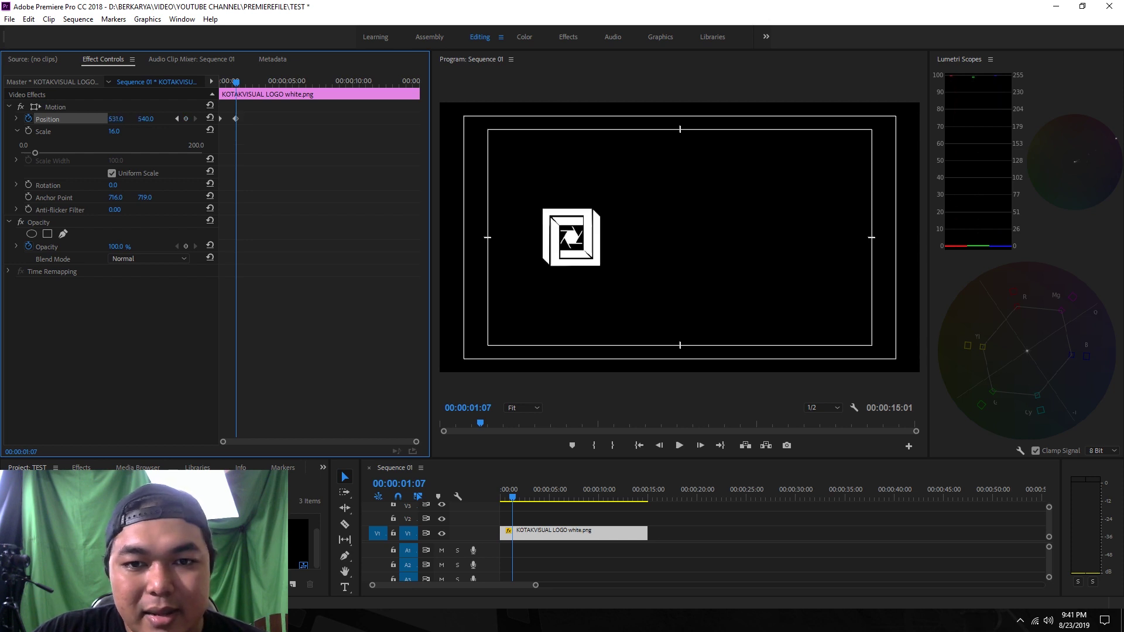
drag(121, 119, 120, 118)
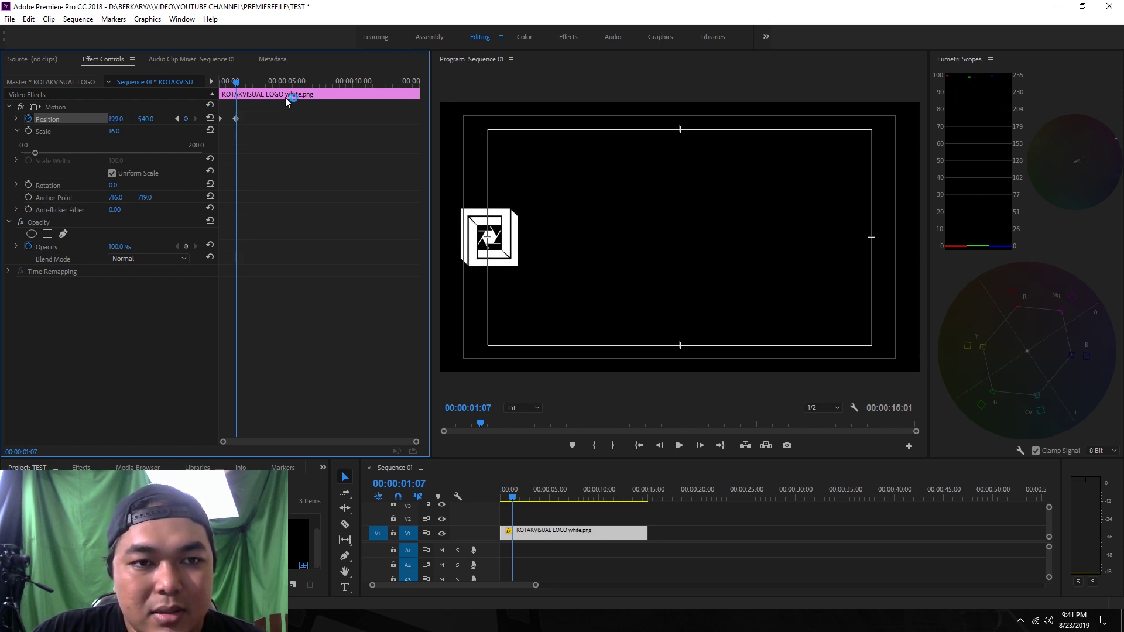
drag(234, 85, 253, 90)
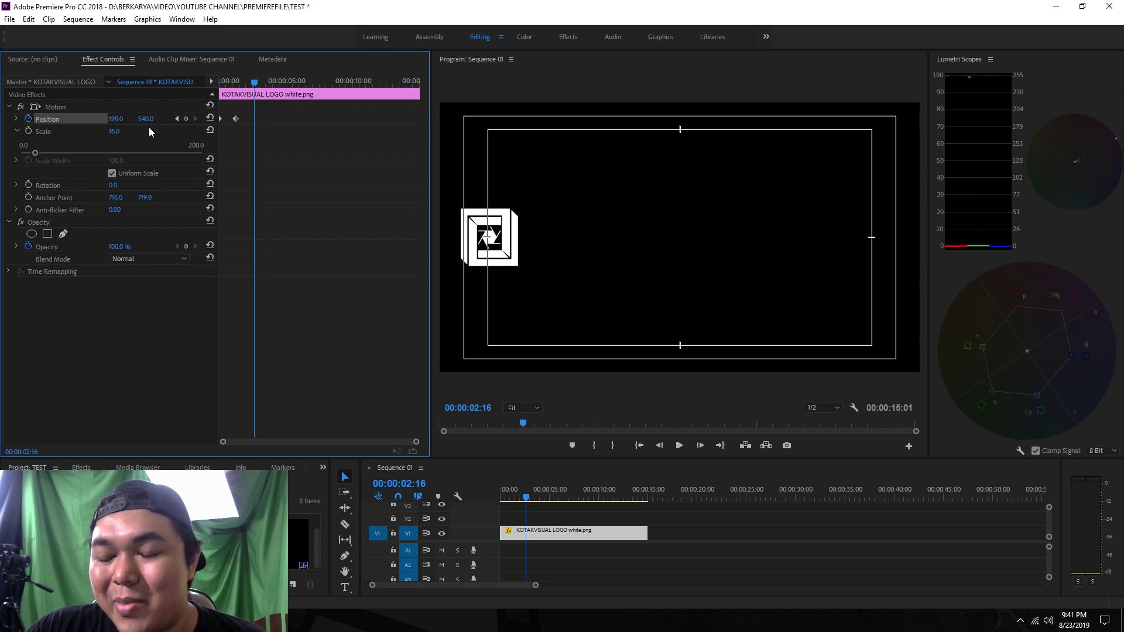
Add a Position keyframe resetting the logo to 960, 540 at about two seconds, then play from the start
click(210, 119)
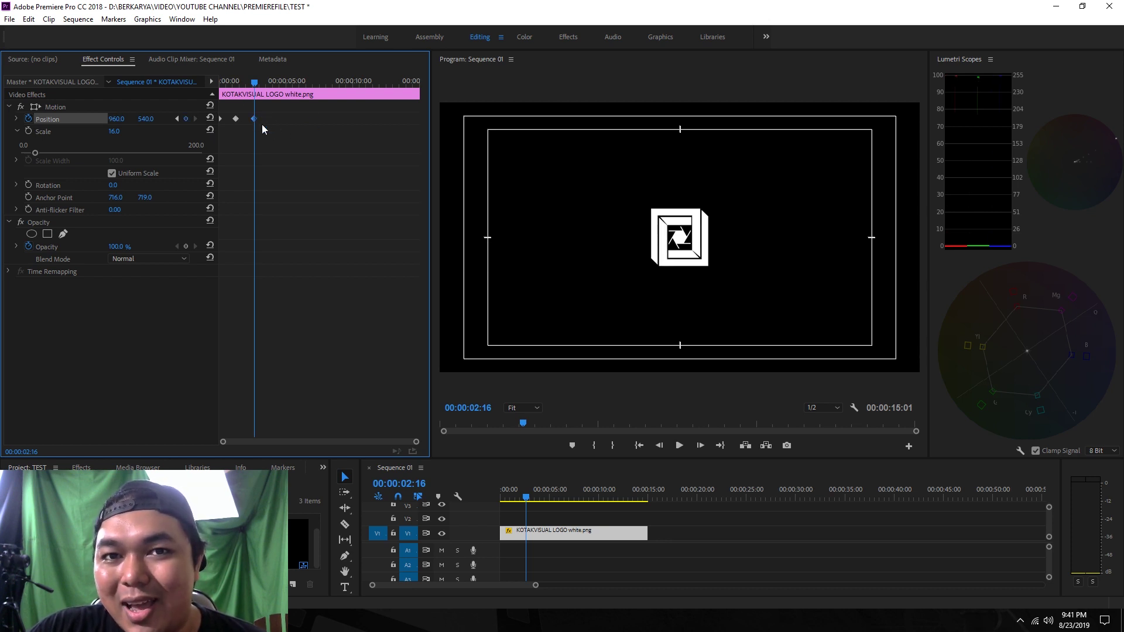
drag(254, 81, 234, 83)
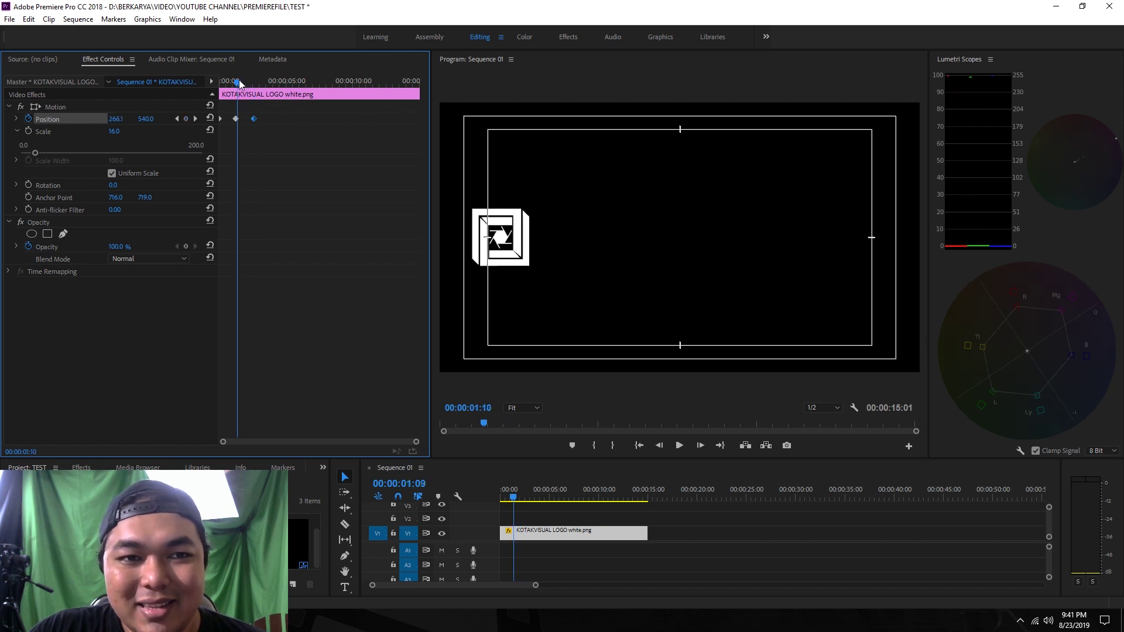
key(Home)
key(space)
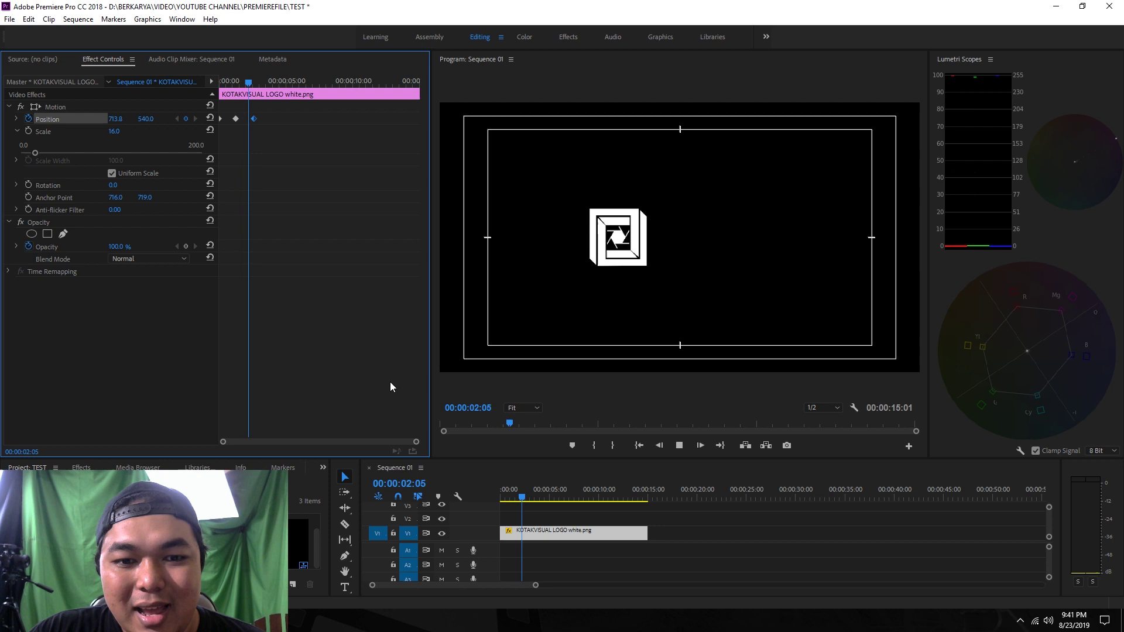
Zoom in on the Effect Controls keyframe ruler and replay the left-and-back slide
mouse_move(416, 442)
mouse_down()
mouse_move(280, 443)
mouse_move(316, 447)
mouse_up()
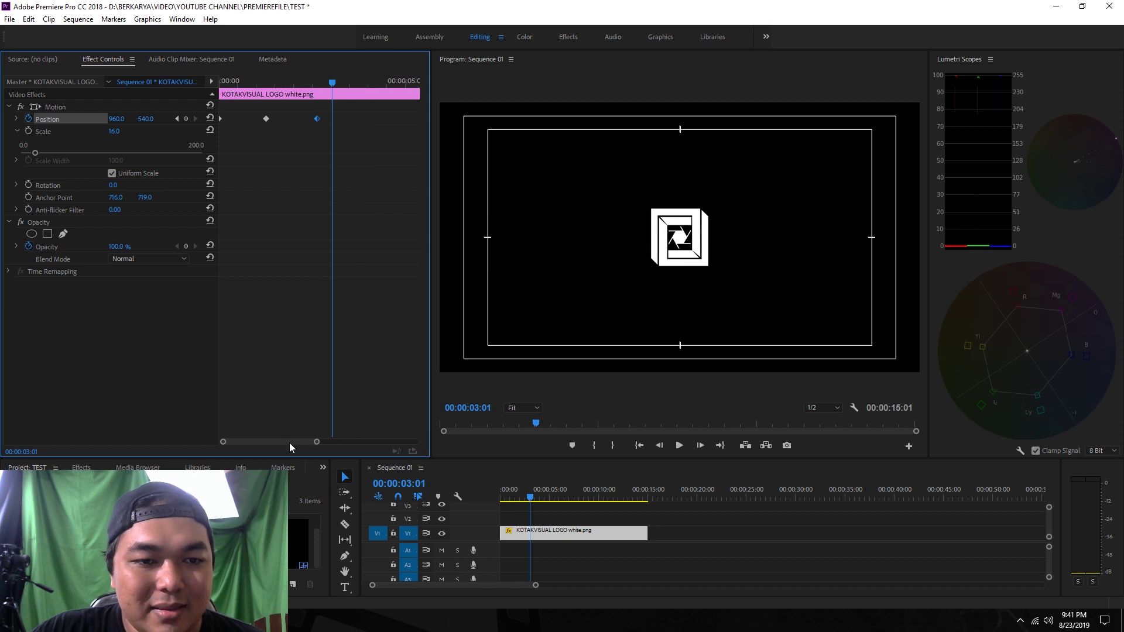
drag(332, 82, 161, 78)
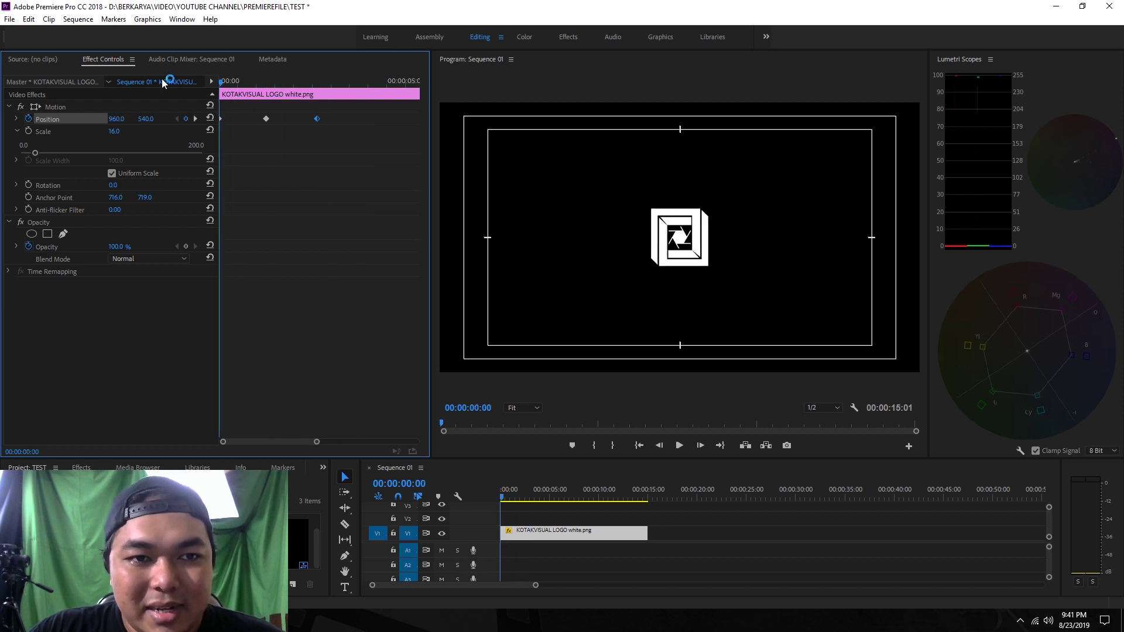
key(space)
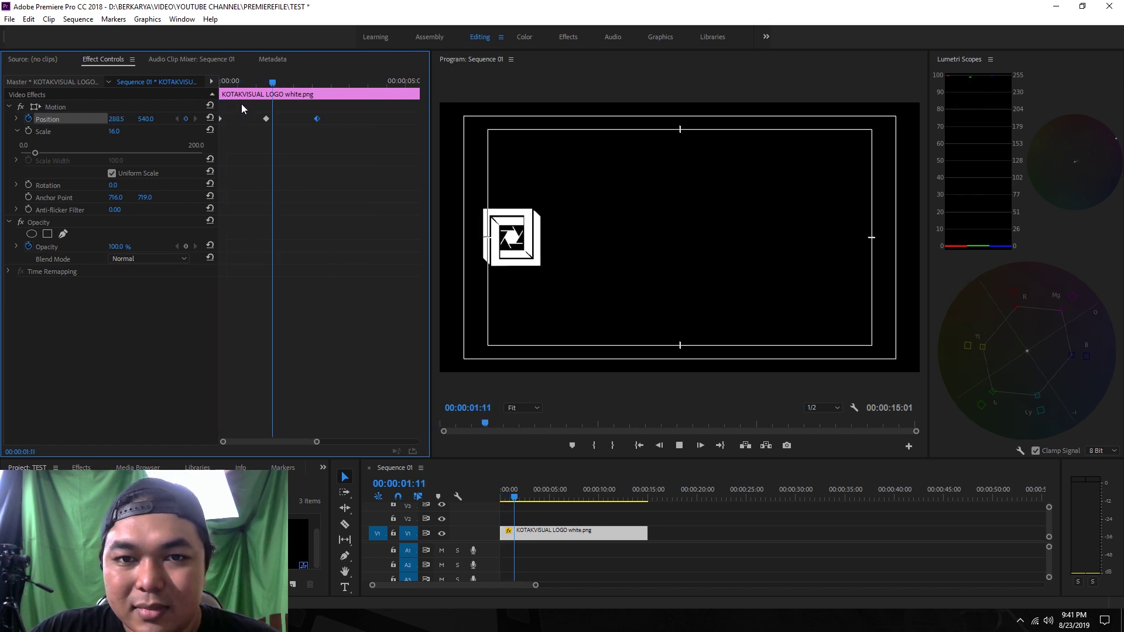
key(space)
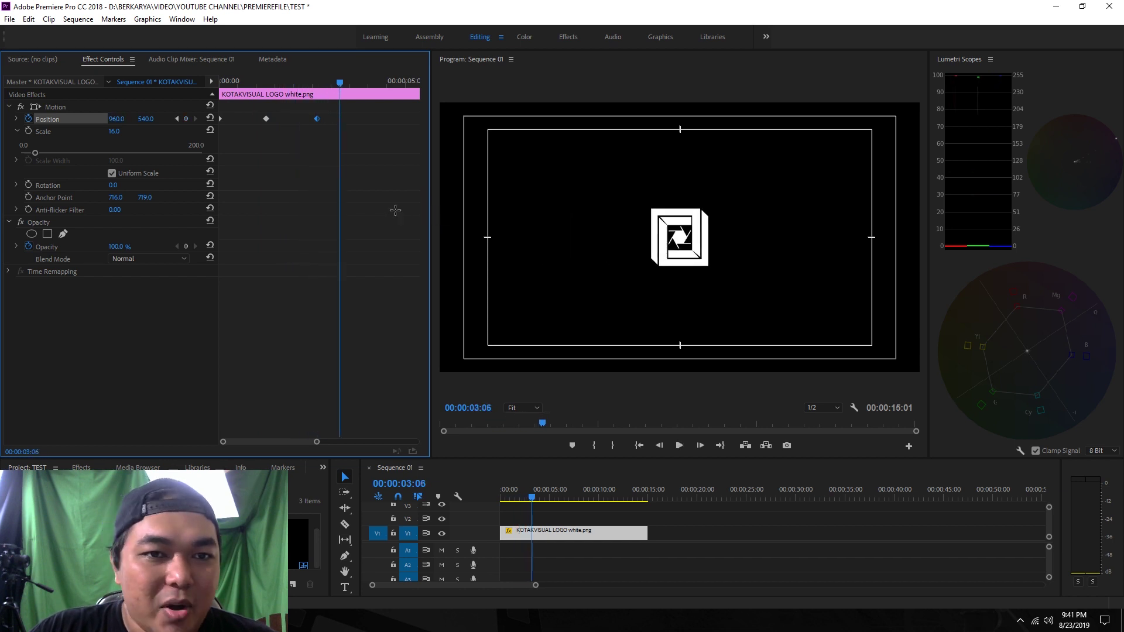
drag(332, 79, 212, 82)
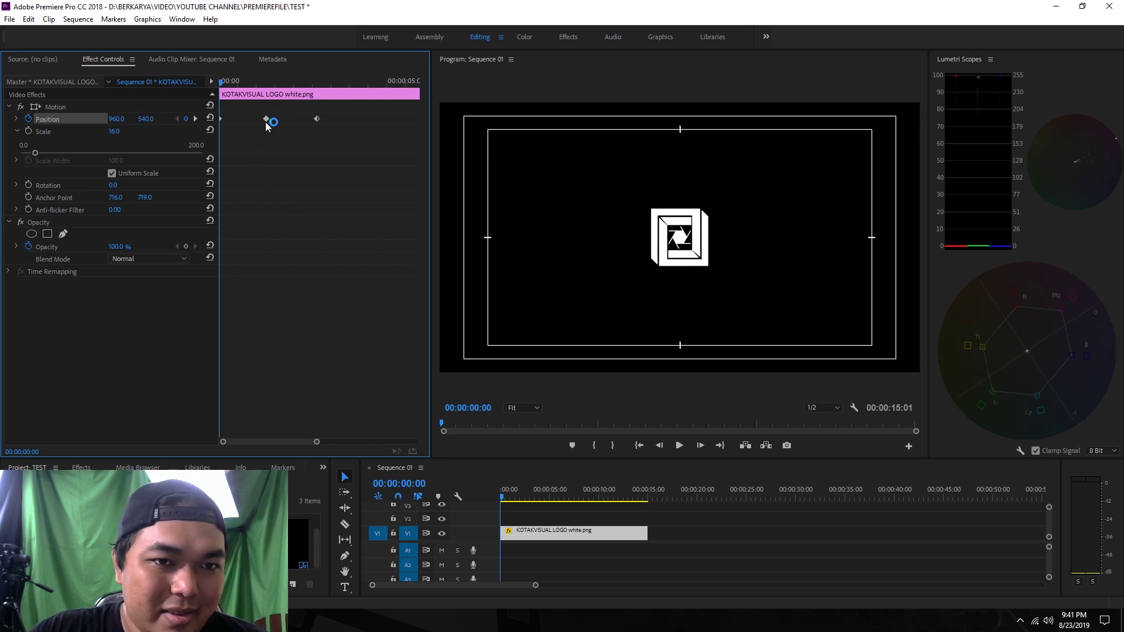
Ease the logo out of the first Position keyframe and into the last, revealing the speed graph
right_click(221, 121)
mouse_move(296, 217)
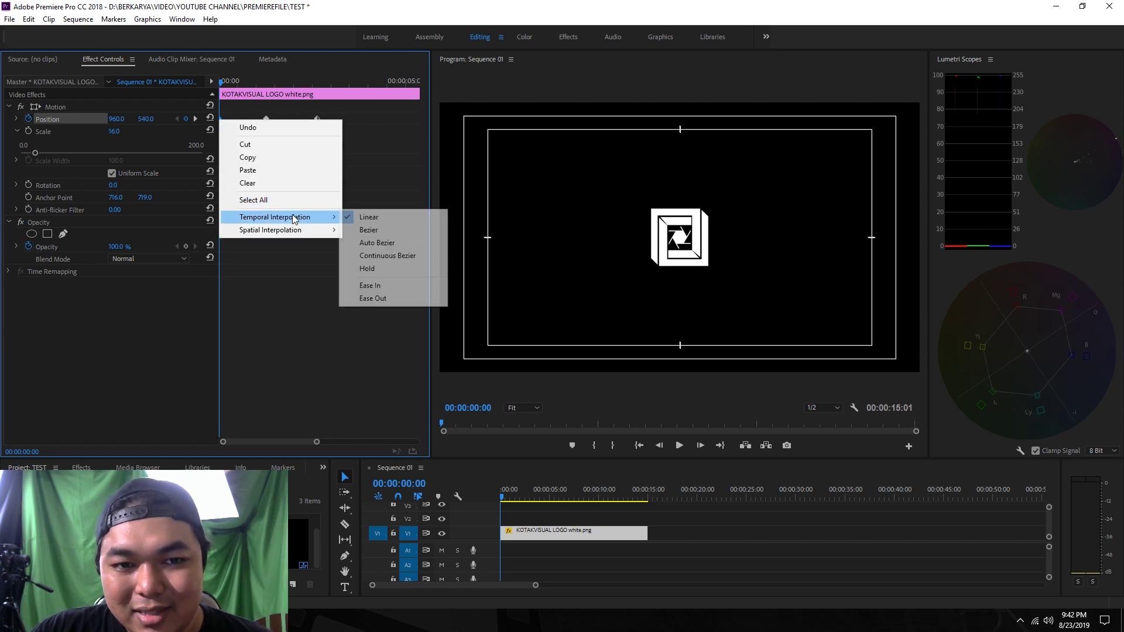
click(385, 299)
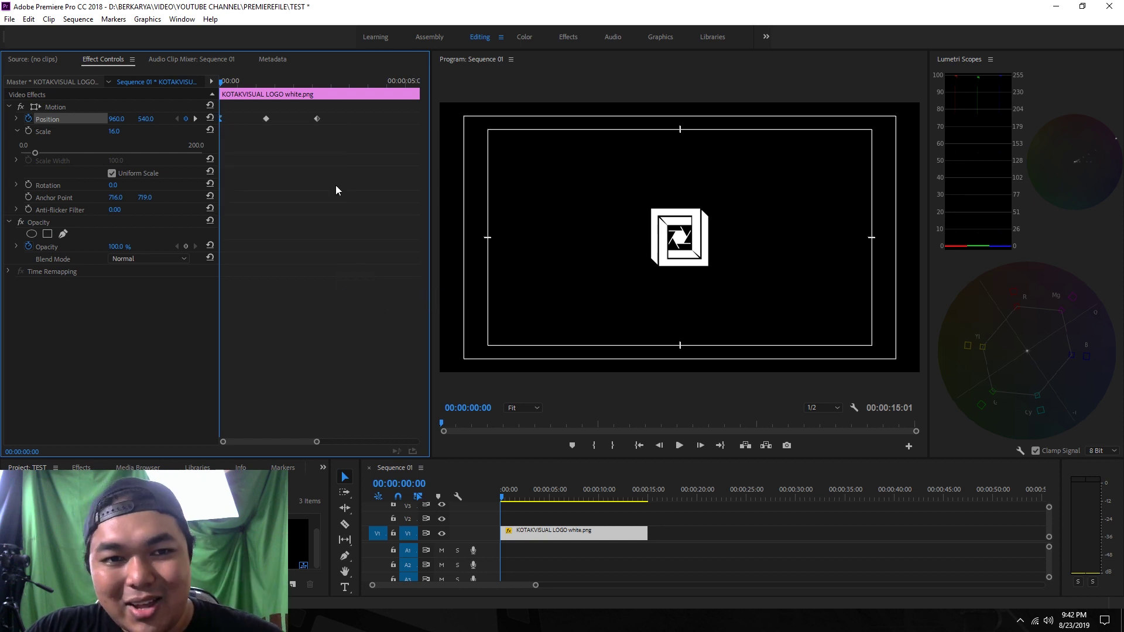
right_click(318, 119)
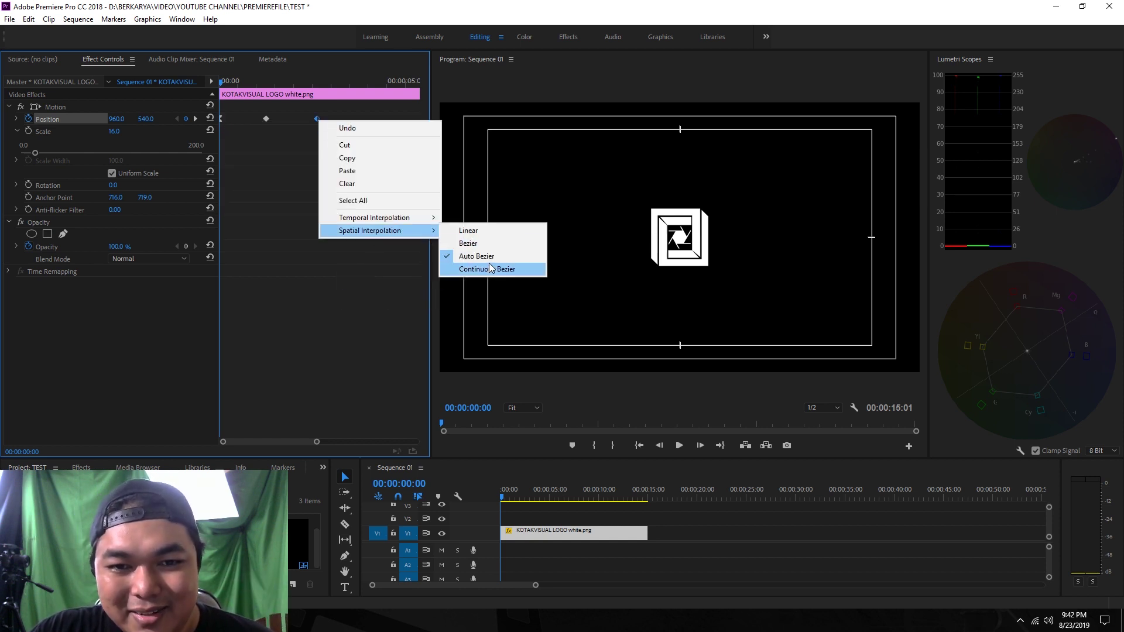
mouse_move(422, 218)
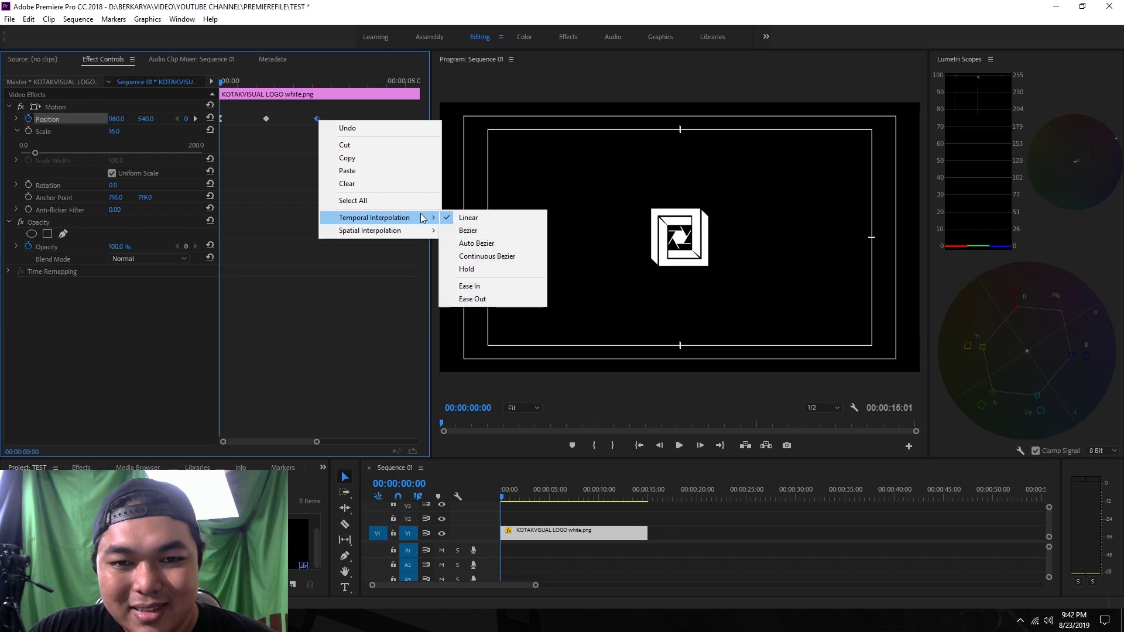
click(474, 286)
click(17, 119)
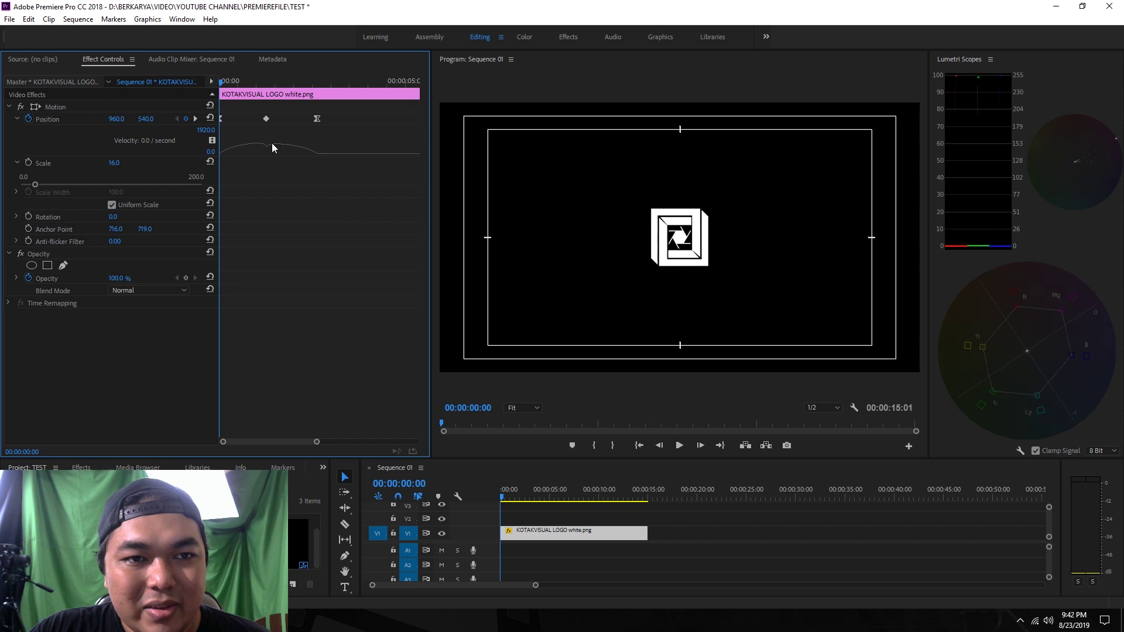
Preview the eased logo slide from the start of the sequence
key(space)
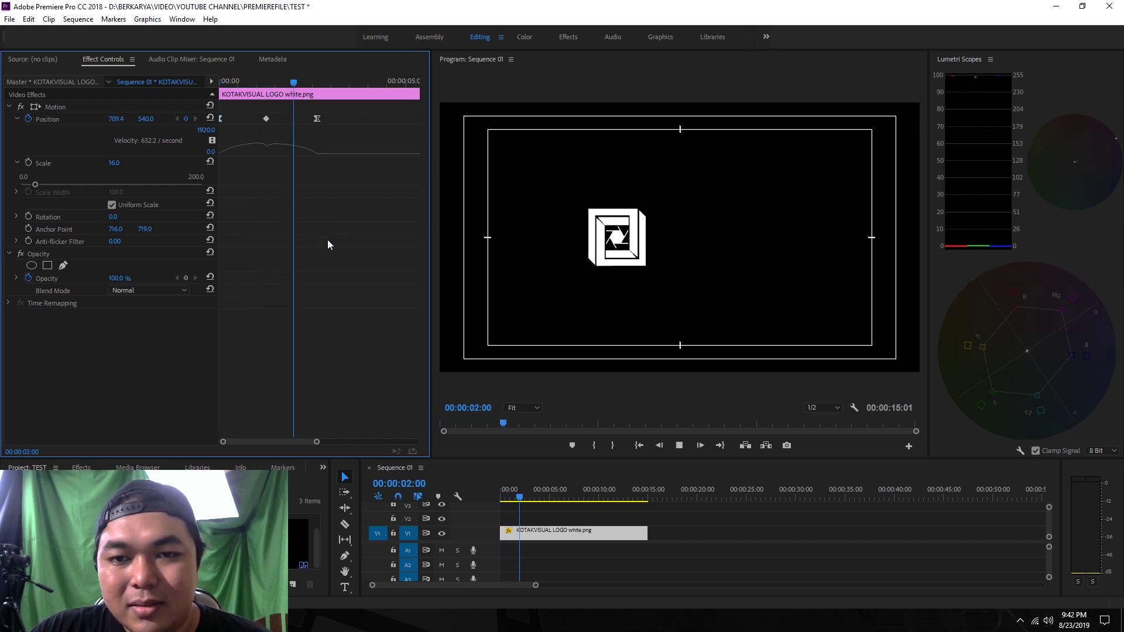
key(space)
key(Home)
key(space)
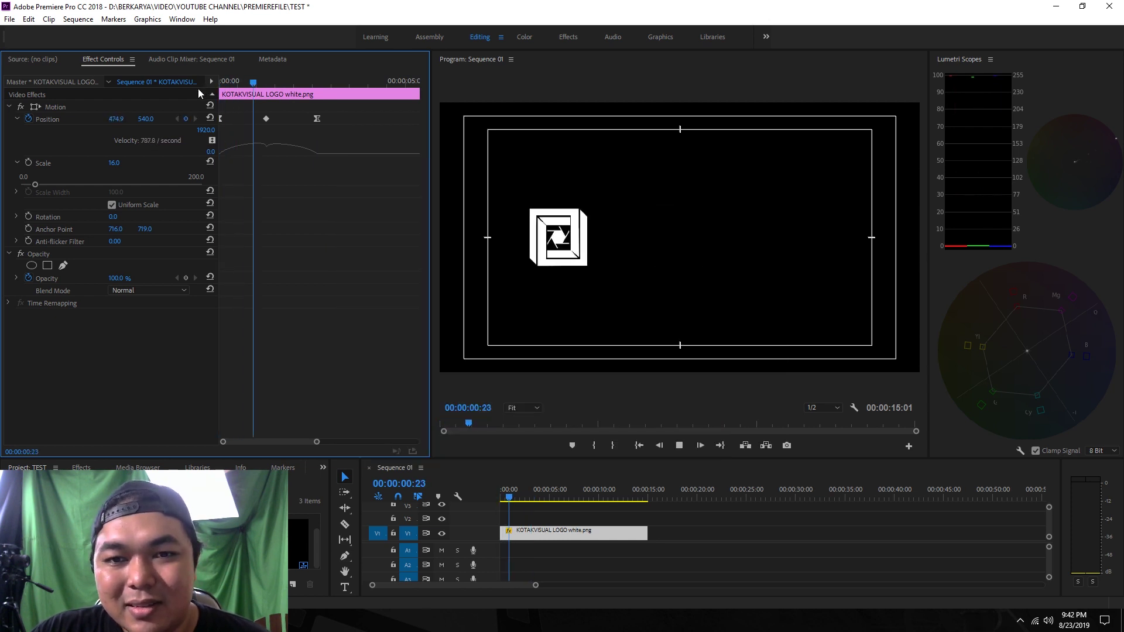
key(space)
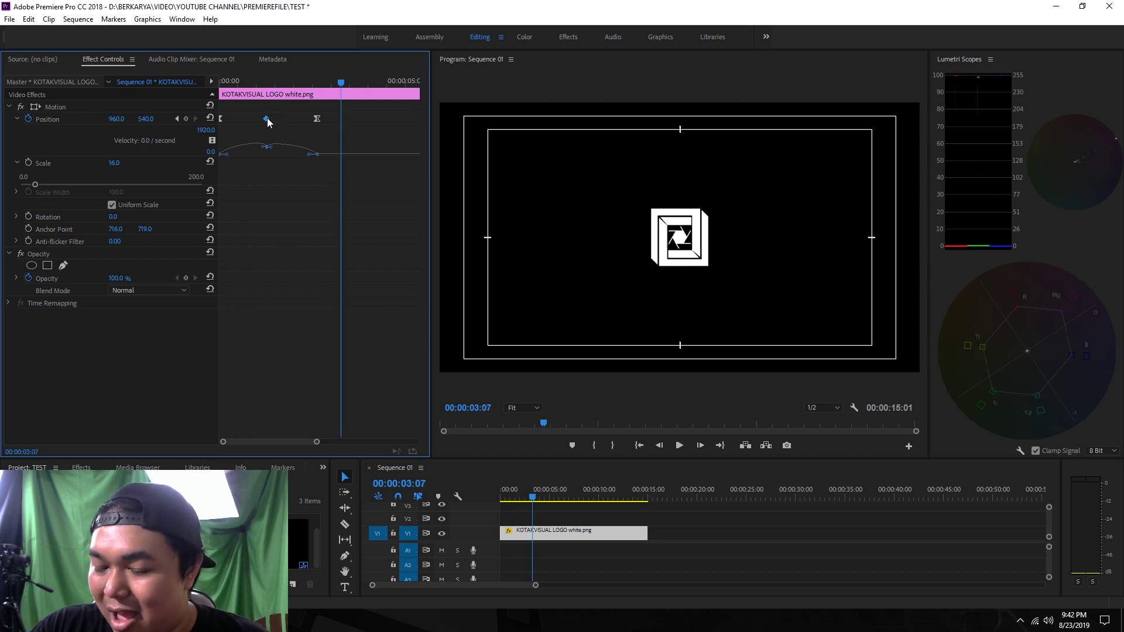
Switch the middle Position keyframe to Hold and preview the snapping logo motion from the start
right_click(266, 118)
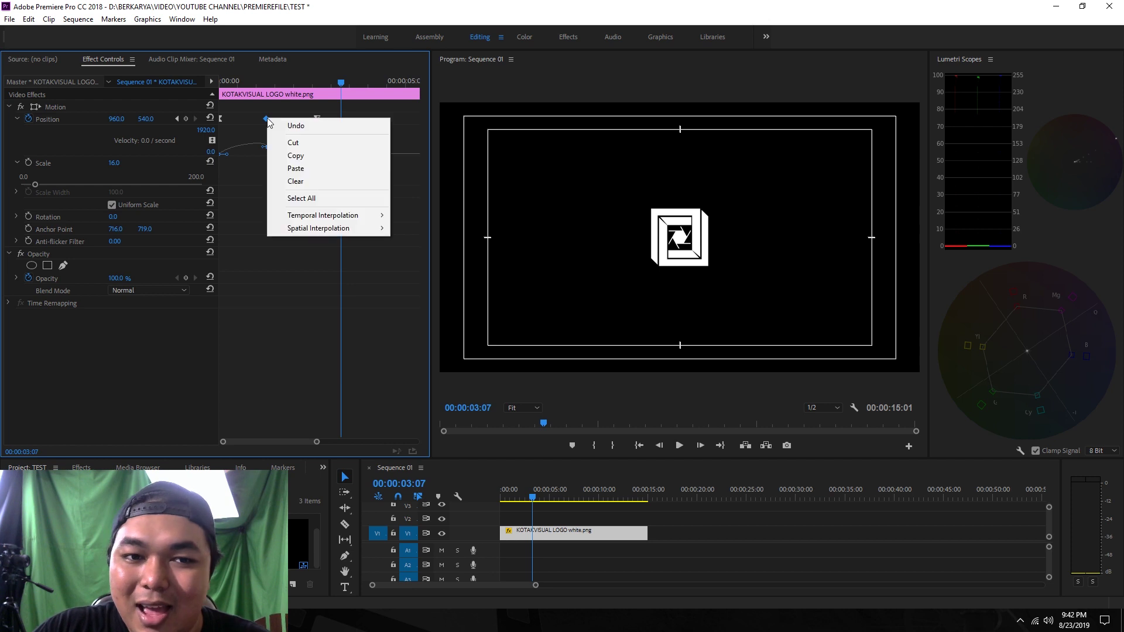
mouse_move(309, 214)
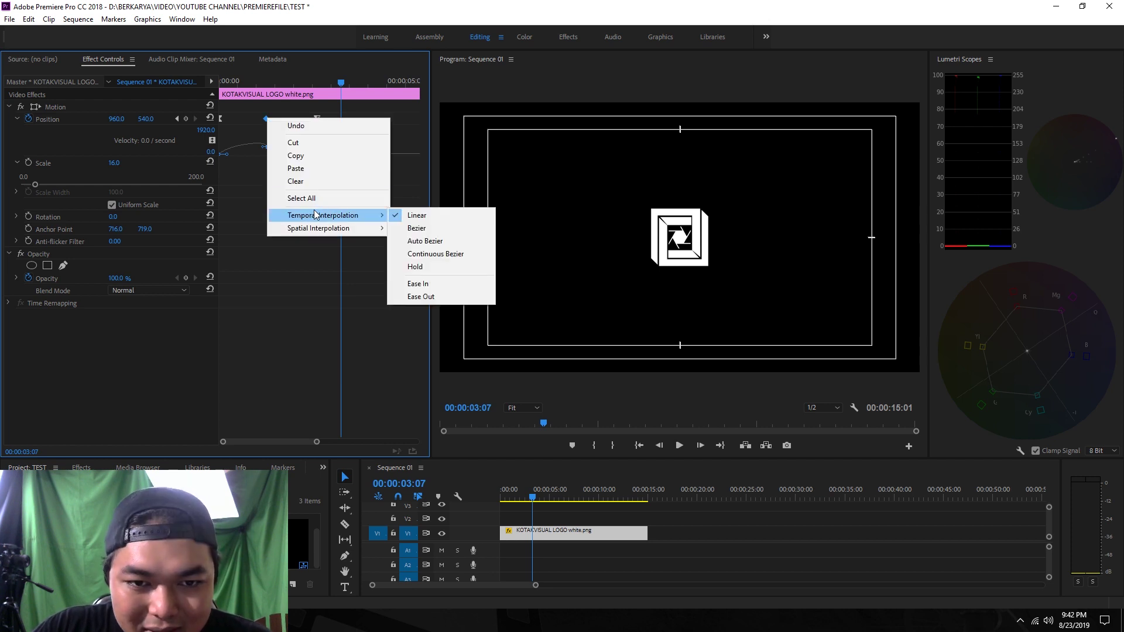
click(411, 269)
key(Home)
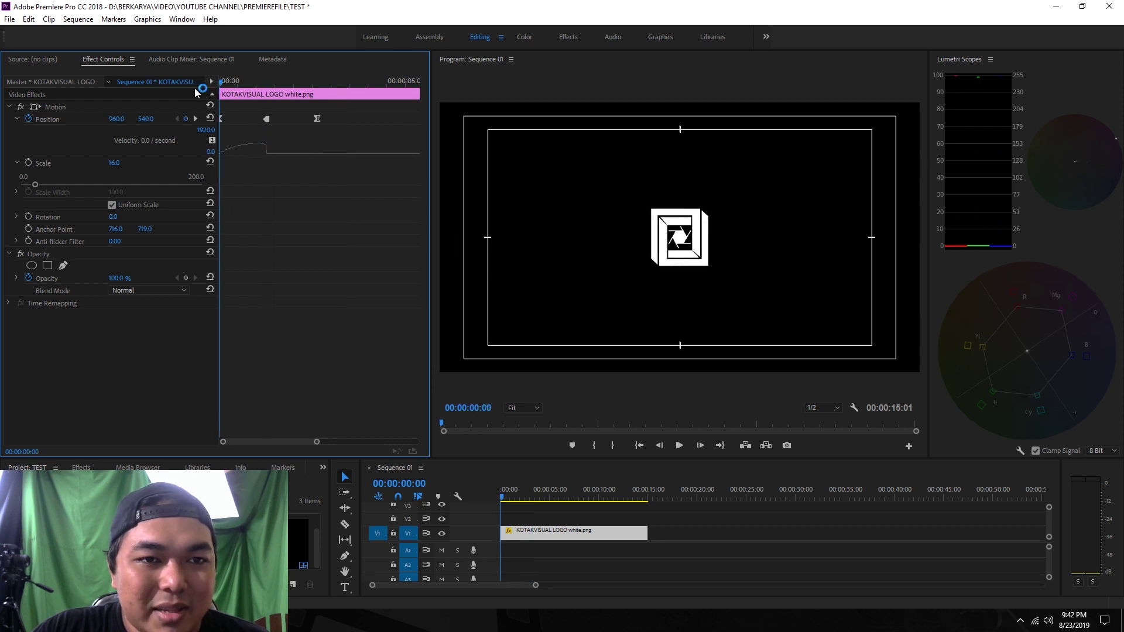
key(space)
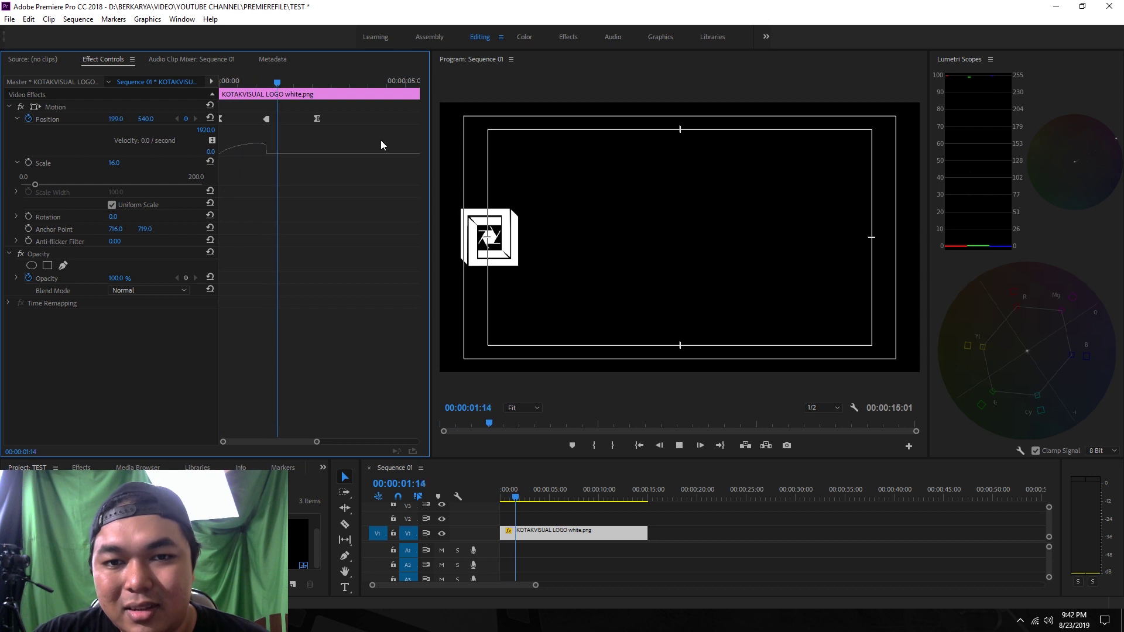
key(space)
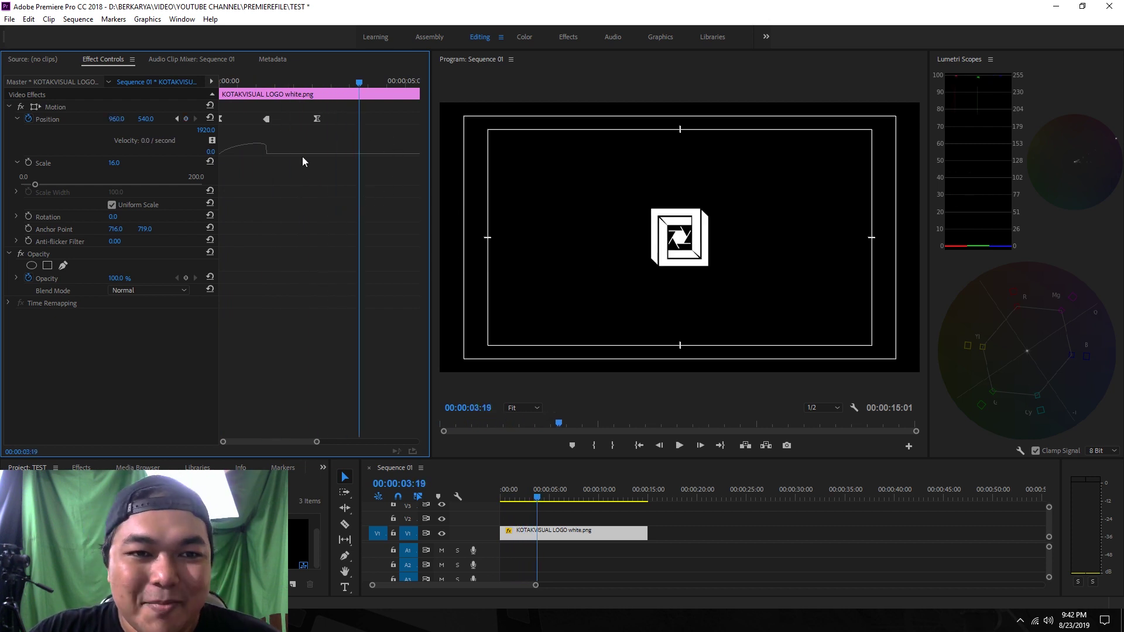
Change the middle Position keyframe to Auto Bezier and preview the smoothed slide
right_click(266, 120)
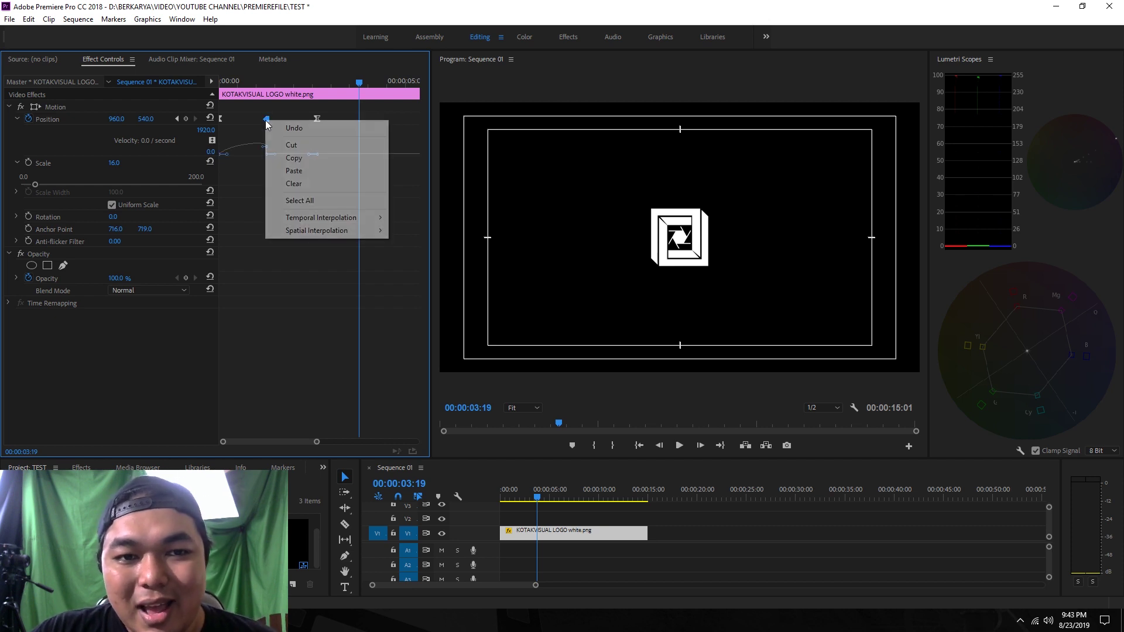
mouse_move(319, 218)
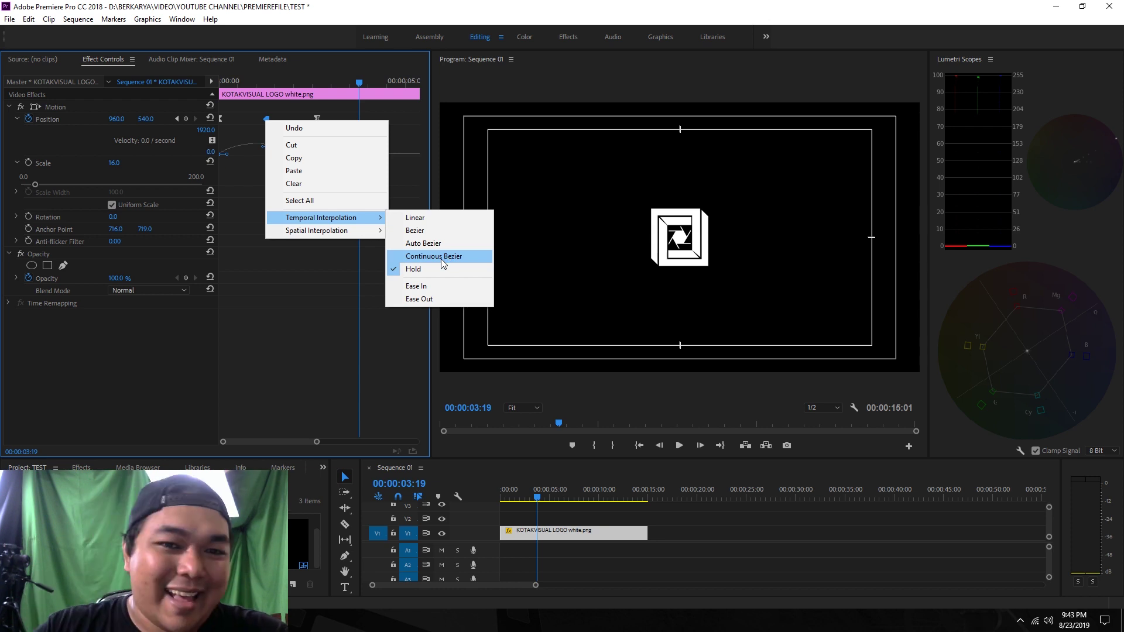
click(447, 245)
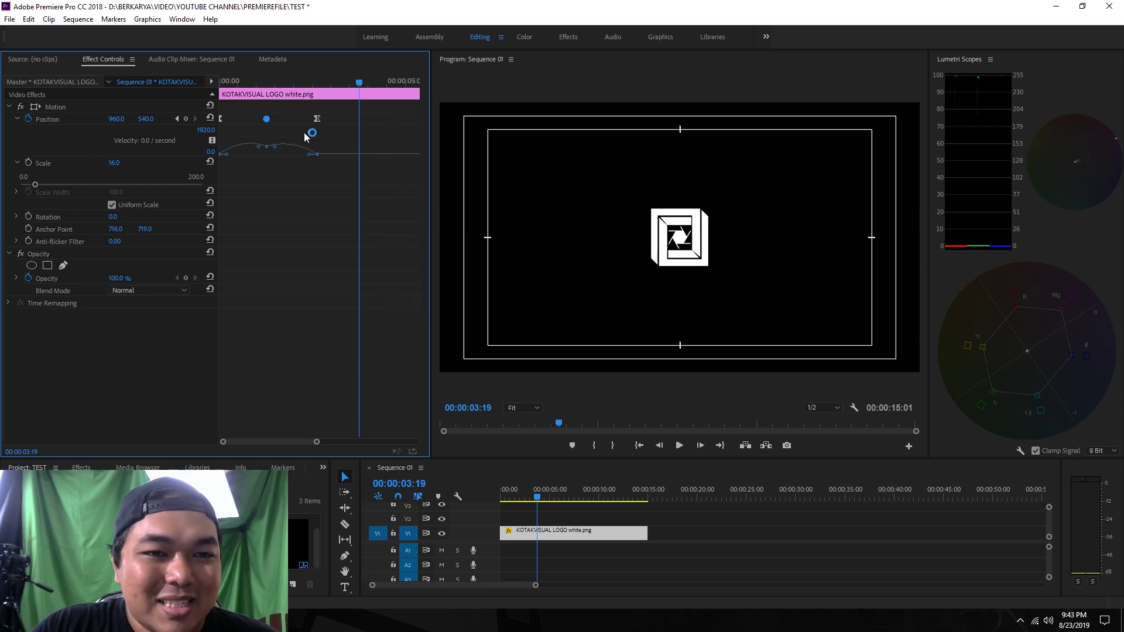
key(Home)
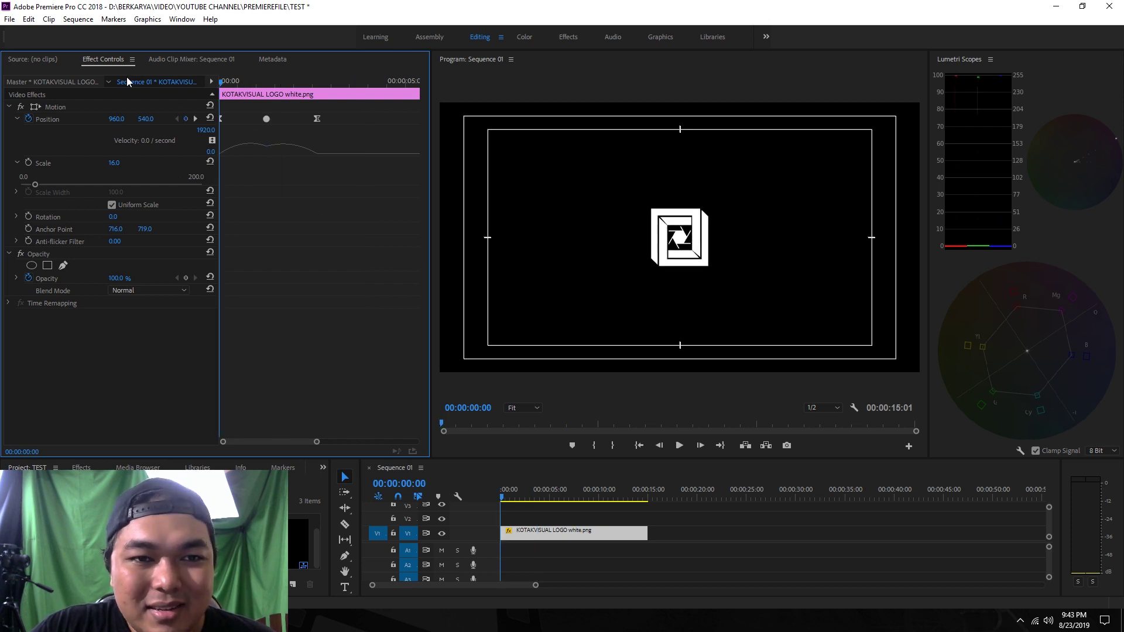
key(space)
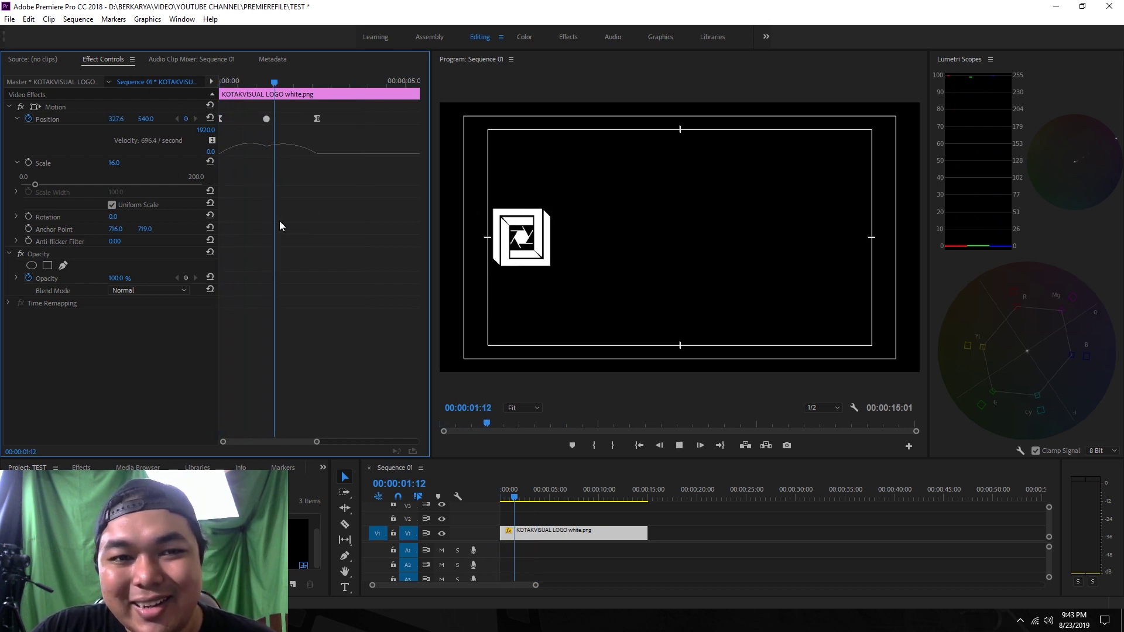
key(space)
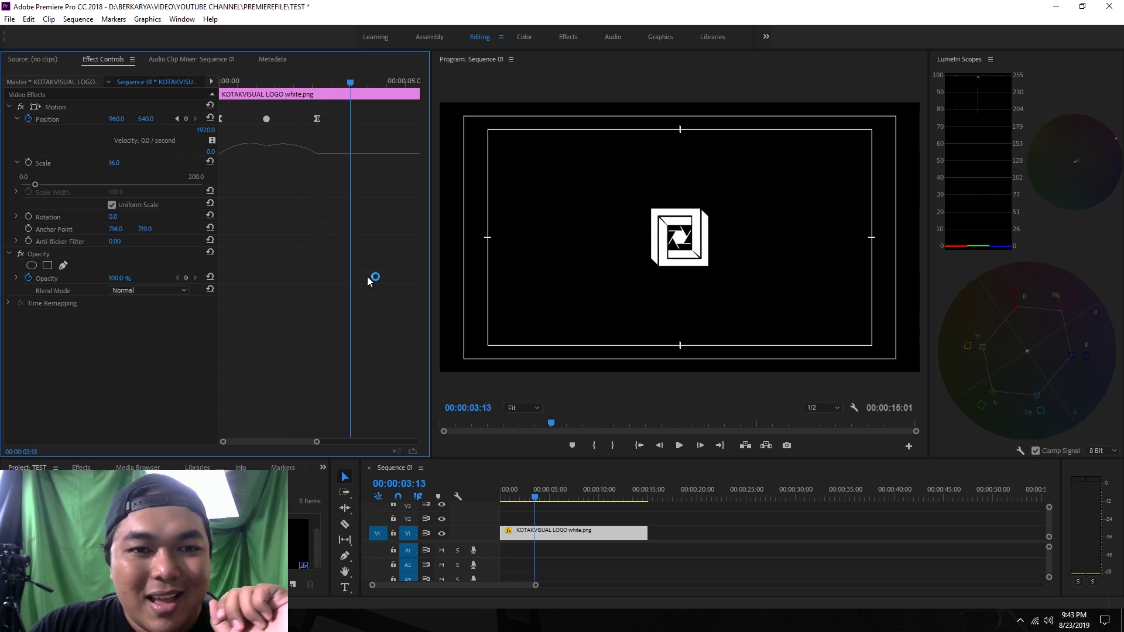
Apply the Transform video effect to the logo clip
drag(314, 82, 214, 85)
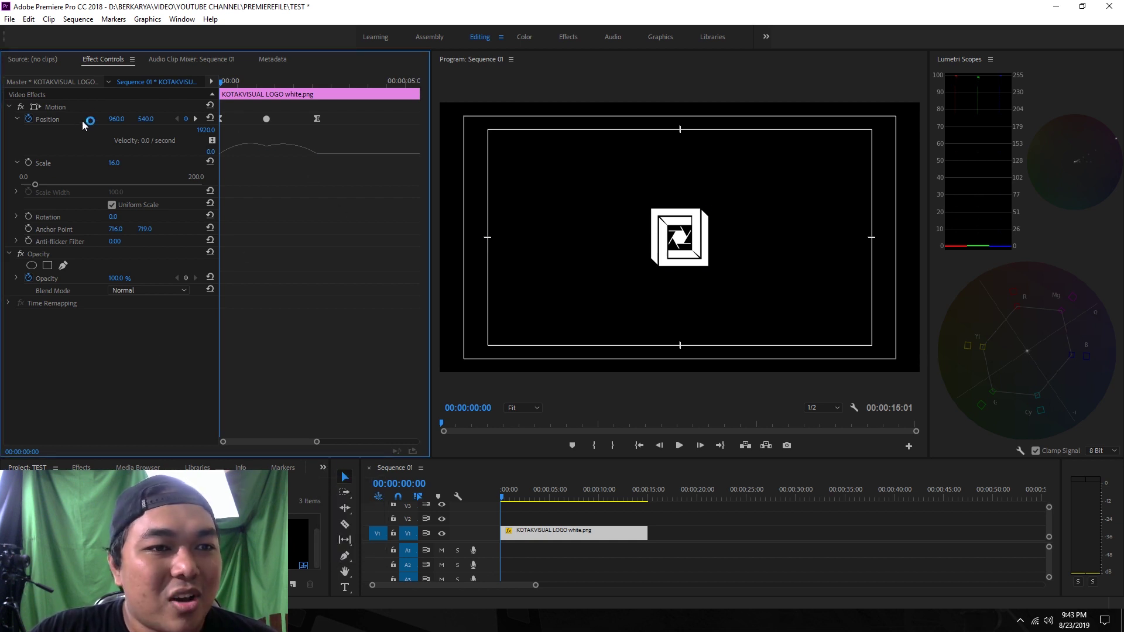
click(82, 468)
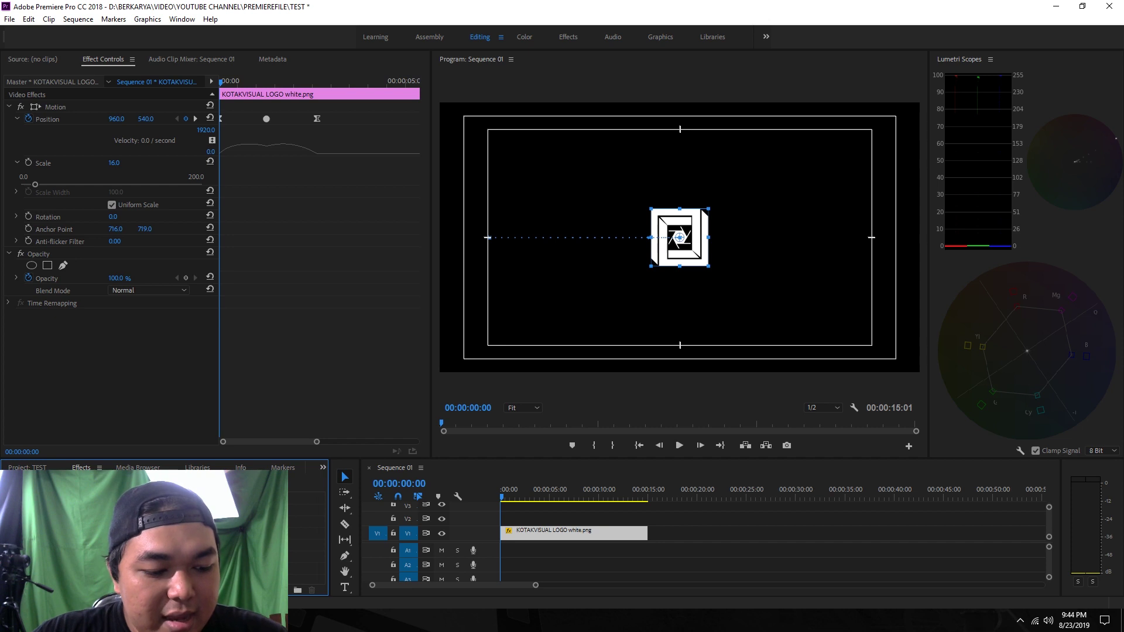
scroll(161, 533, down, 3)
click(161, 522)
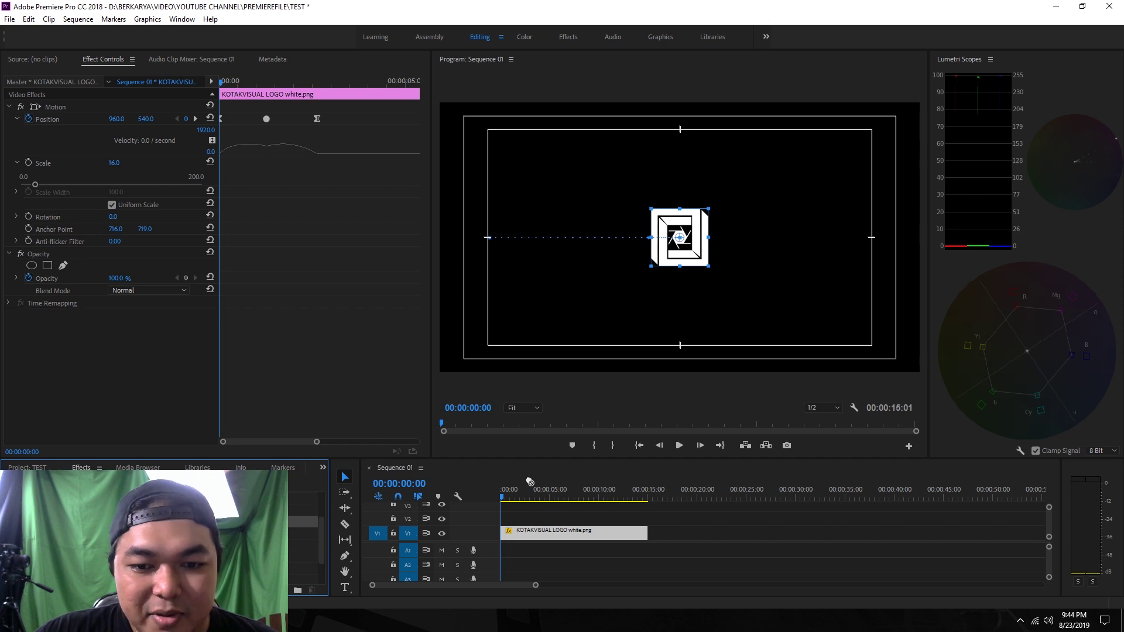
drag(530, 481, 530, 531)
click(9, 106)
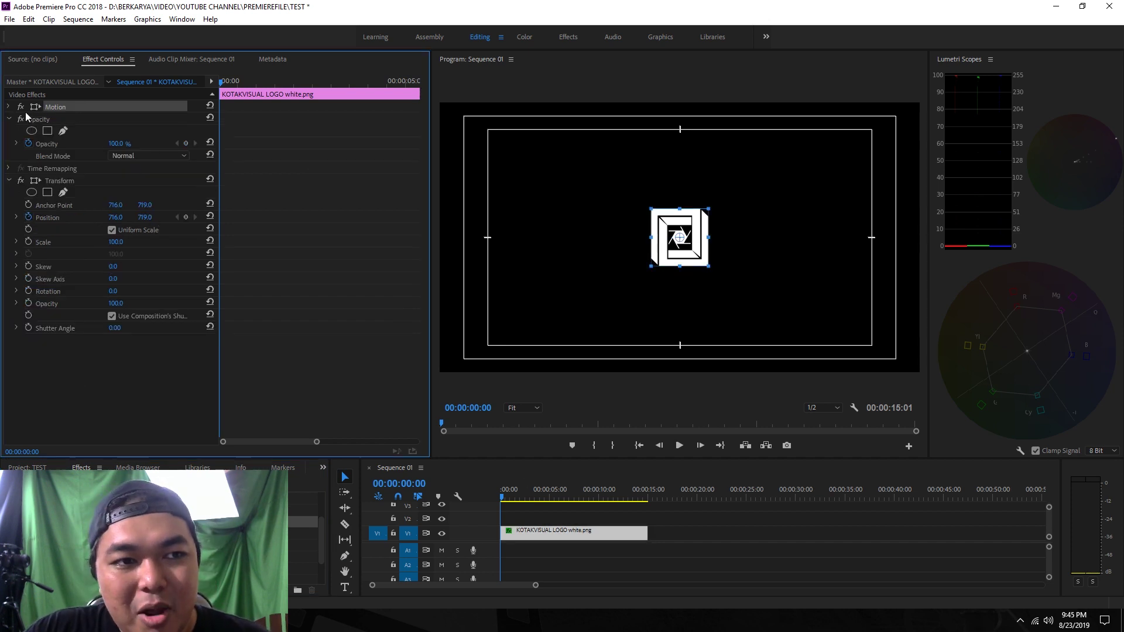
click(9, 107)
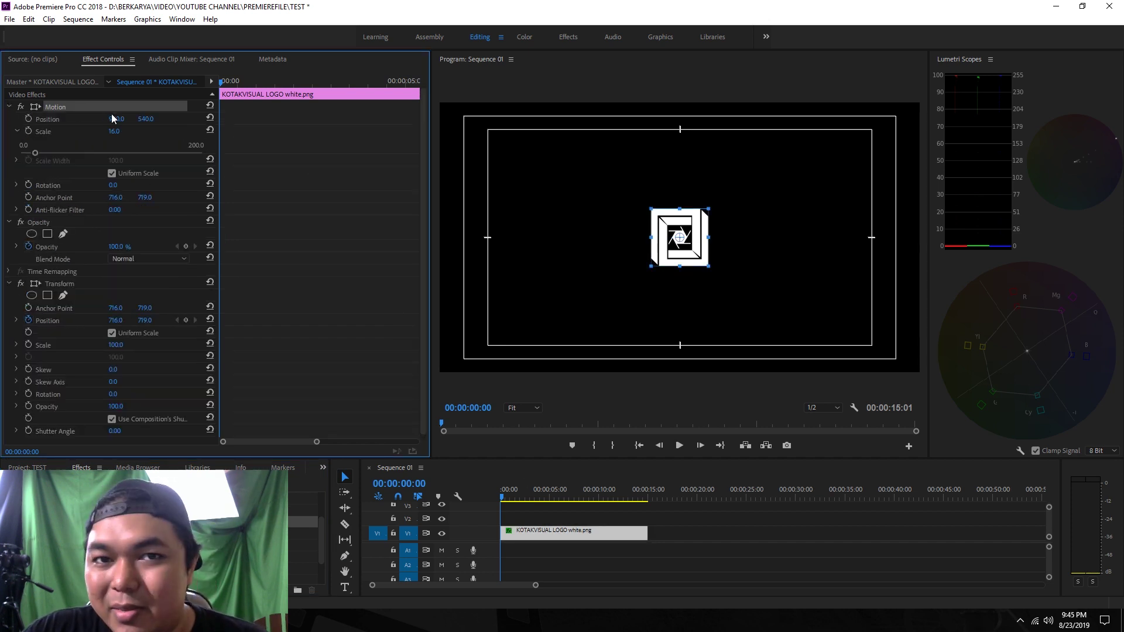
click(9, 107)
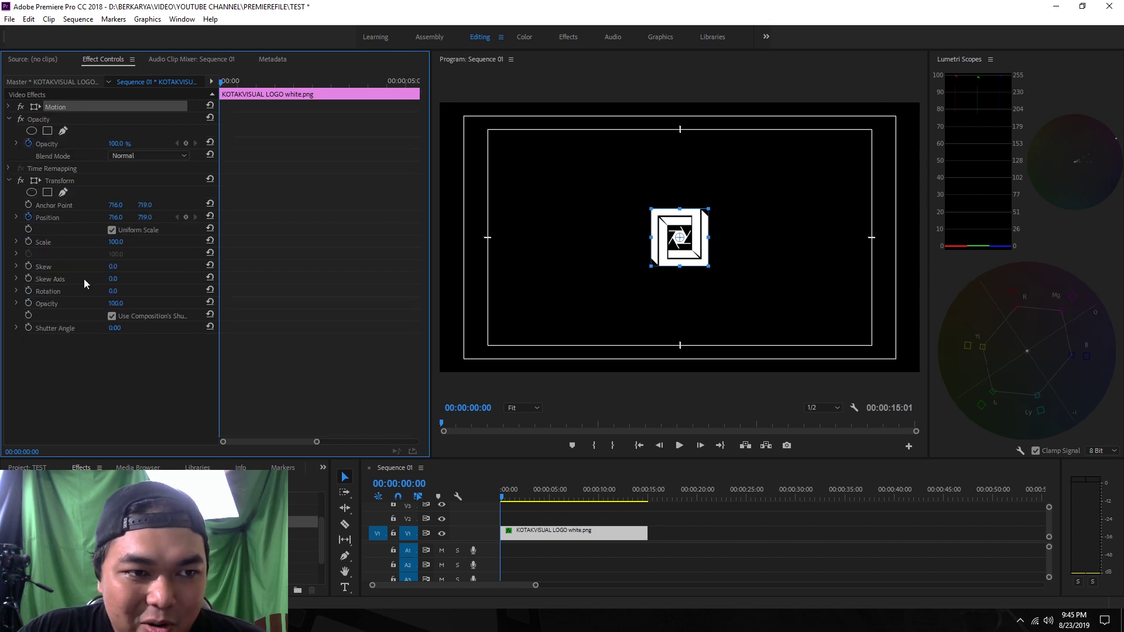
click(72, 266)
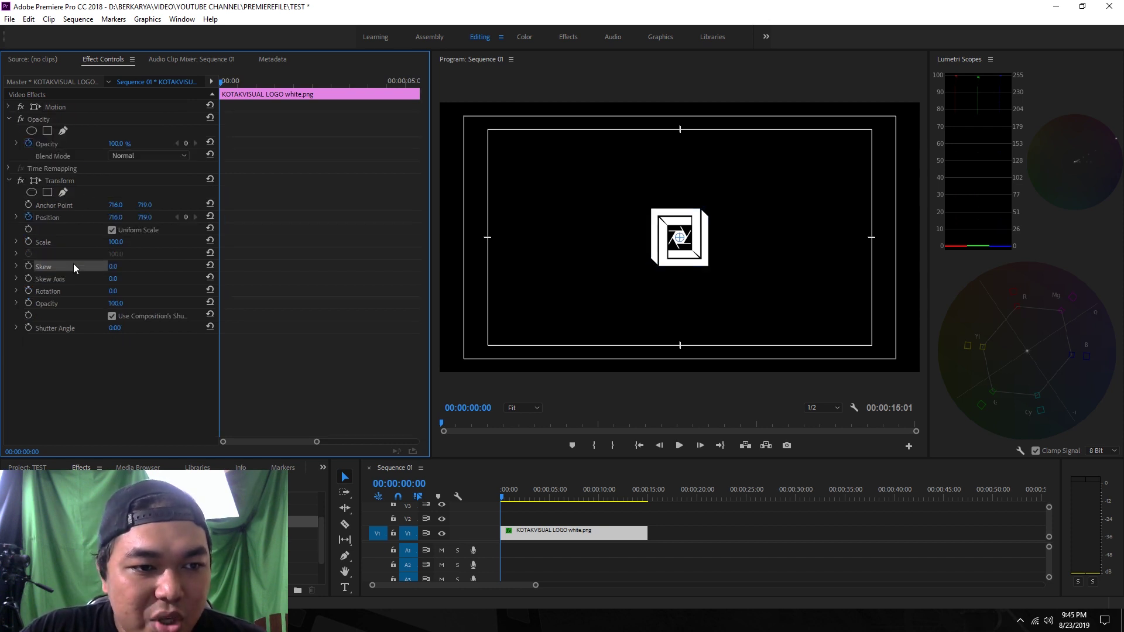
click(100, 378)
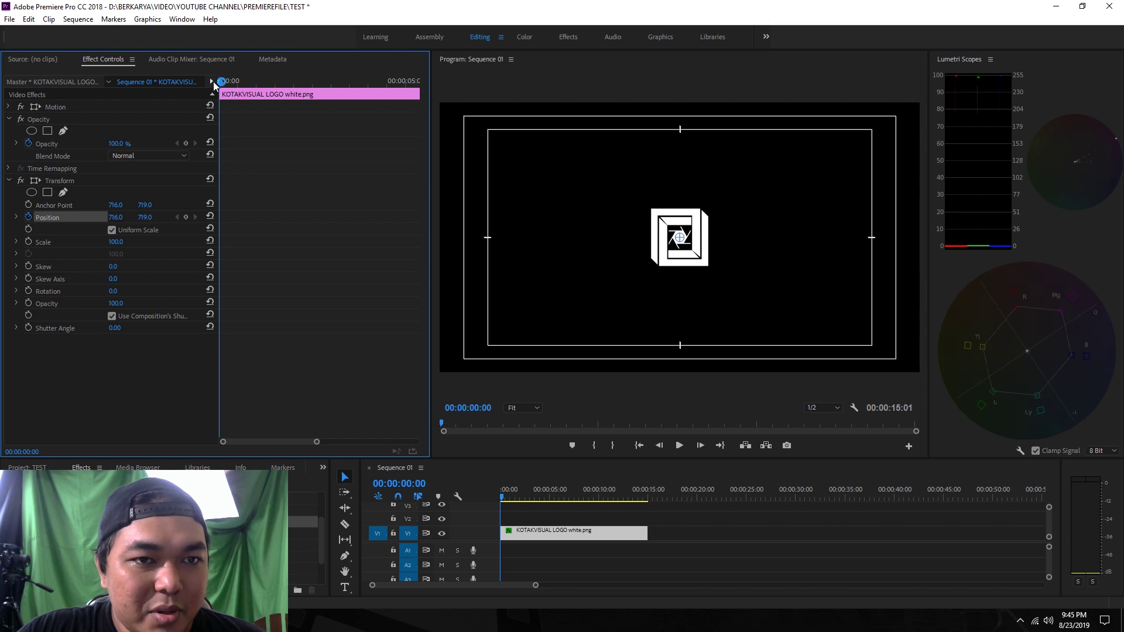
Keyframe Transform Position to slide the logo to -4592 at one second and back to 716 at two seconds
drag(241, 96, 258, 95)
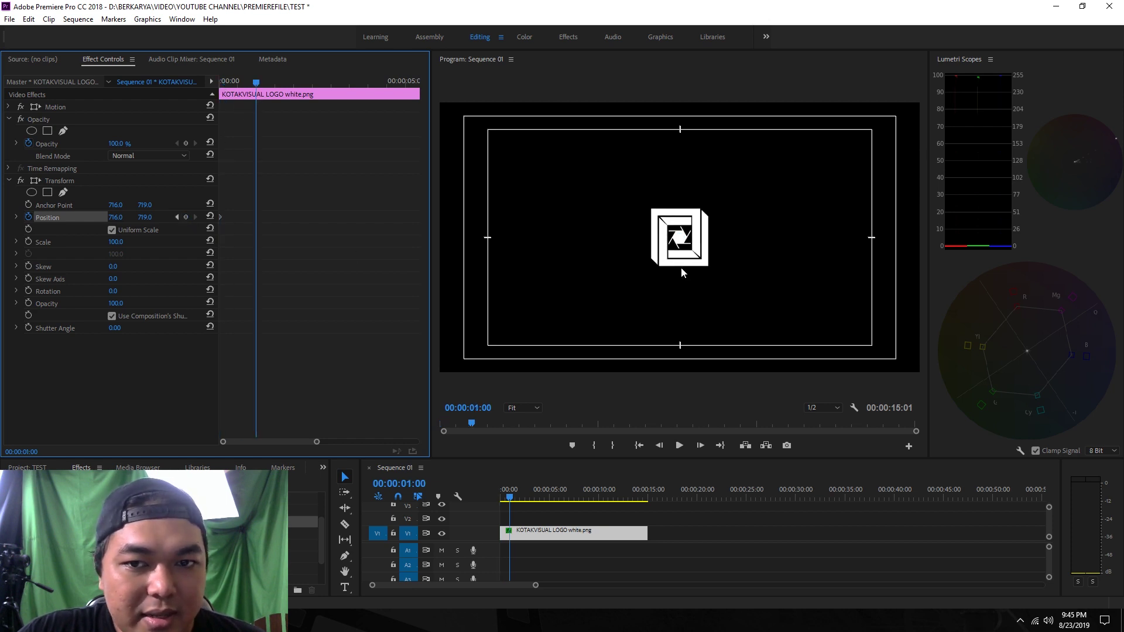
mouse_move(117, 219)
mouse_down()
mouse_move(59, 220)
mouse_move(122, 218)
mouse_up()
drag(256, 82, 293, 82)
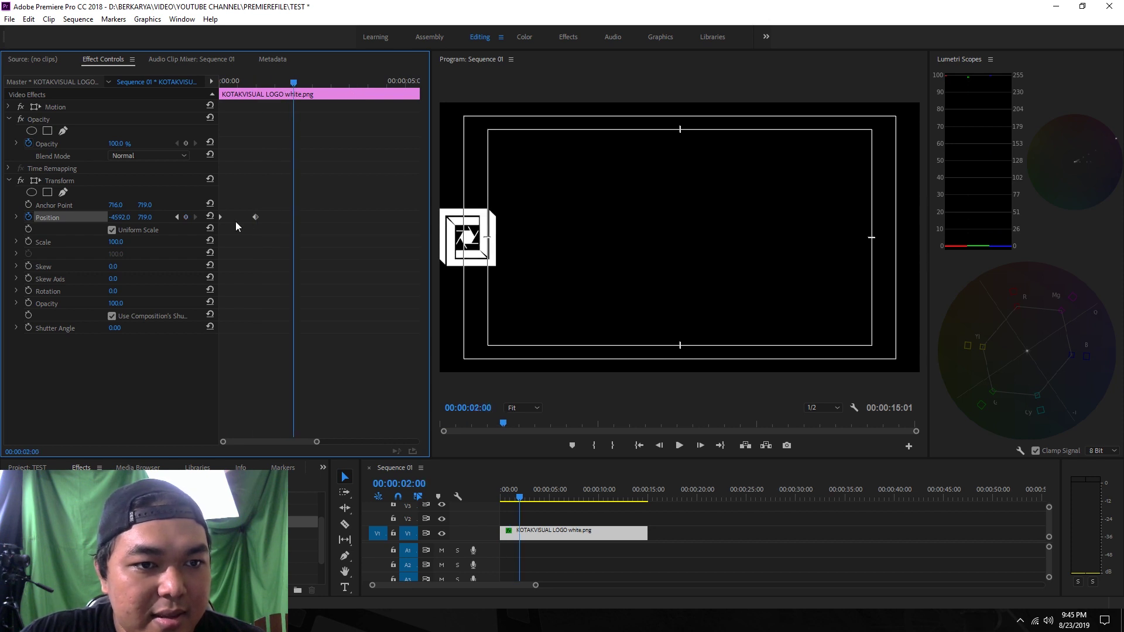
click(211, 216)
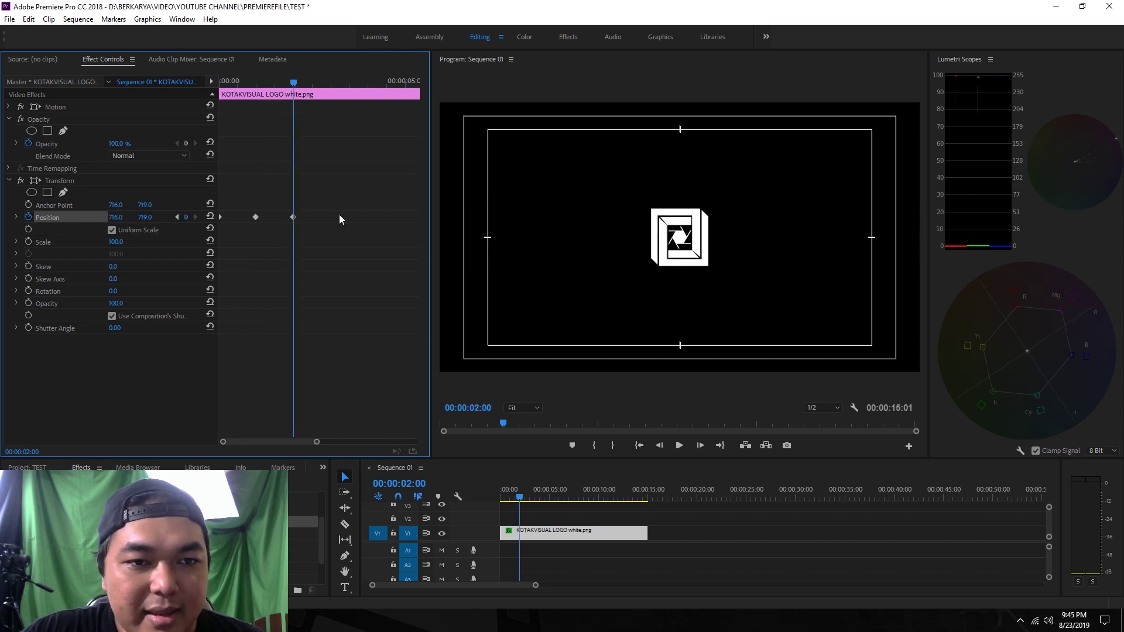
drag(295, 87, 20, 88)
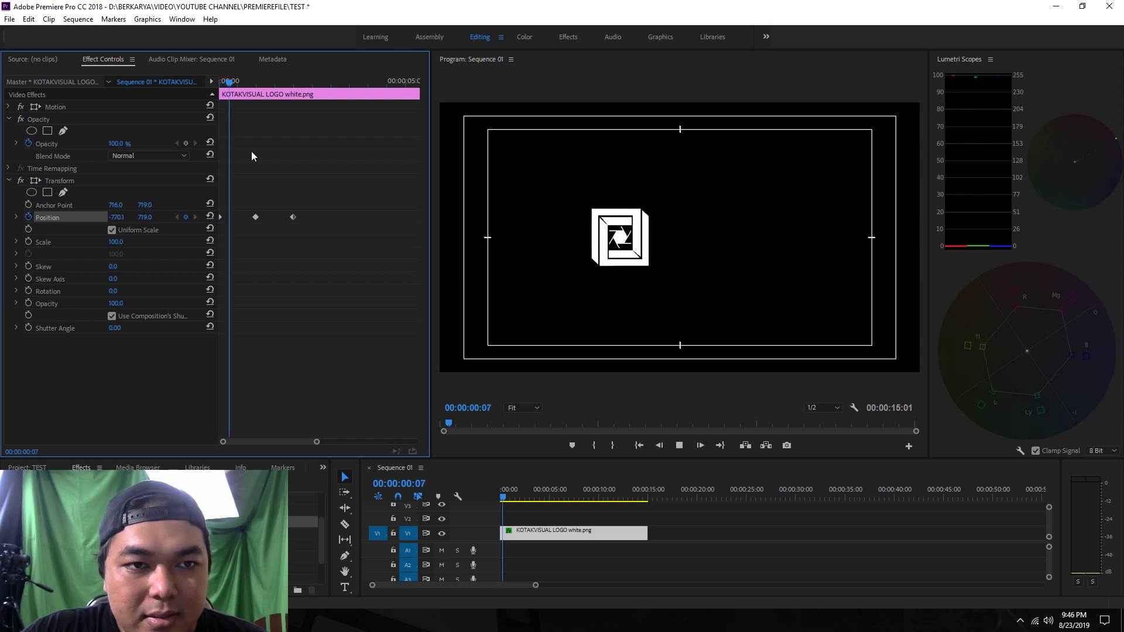
Give a Position keyframe Bezier temporal timing and a smooth spatial motion path
key(space)
right_click(222, 218)
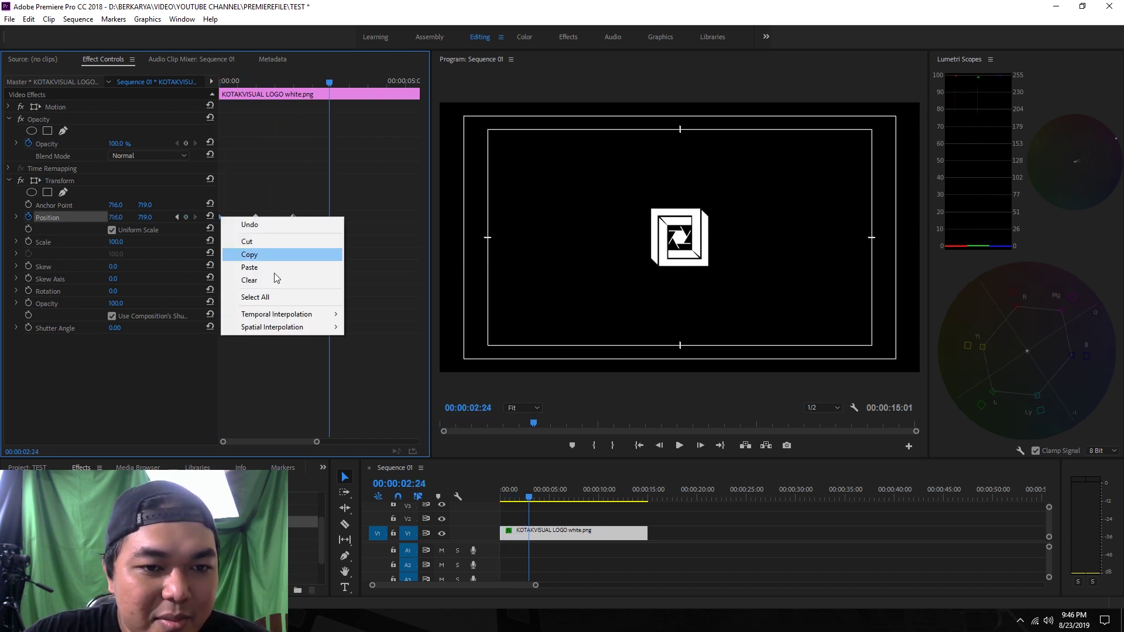
mouse_move(295, 317)
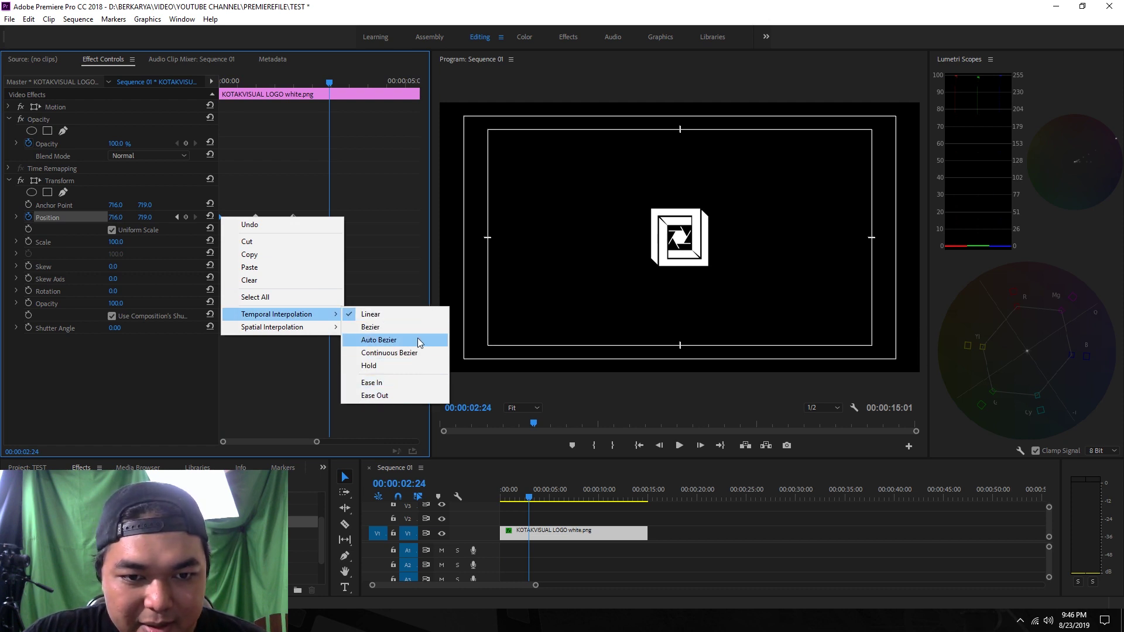
click(400, 395)
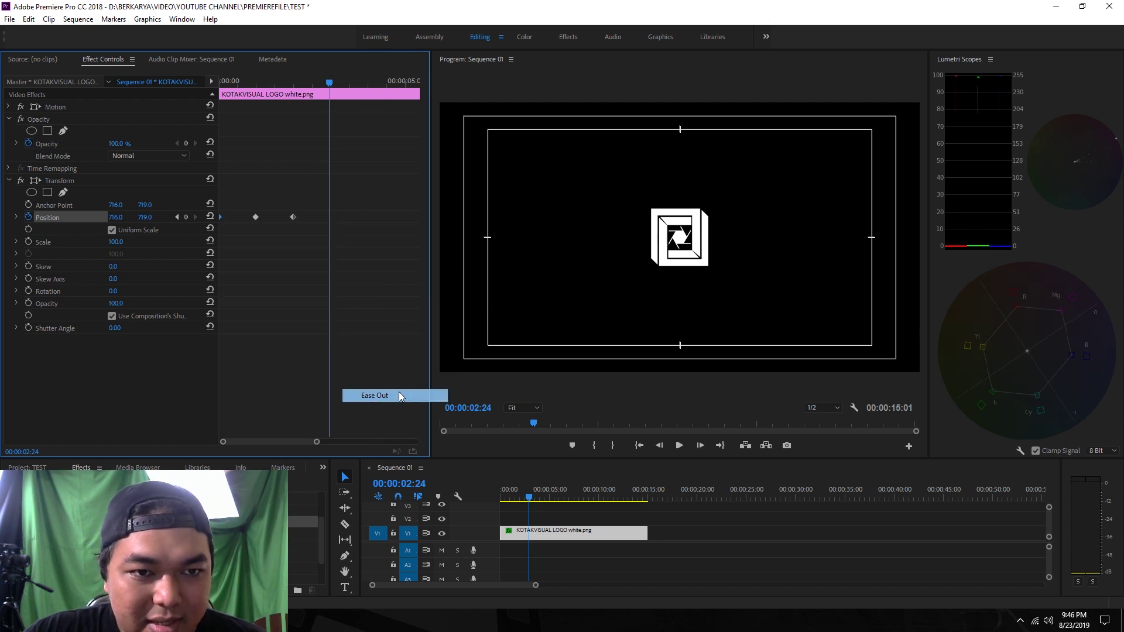
right_click(295, 219)
mouse_move(352, 314)
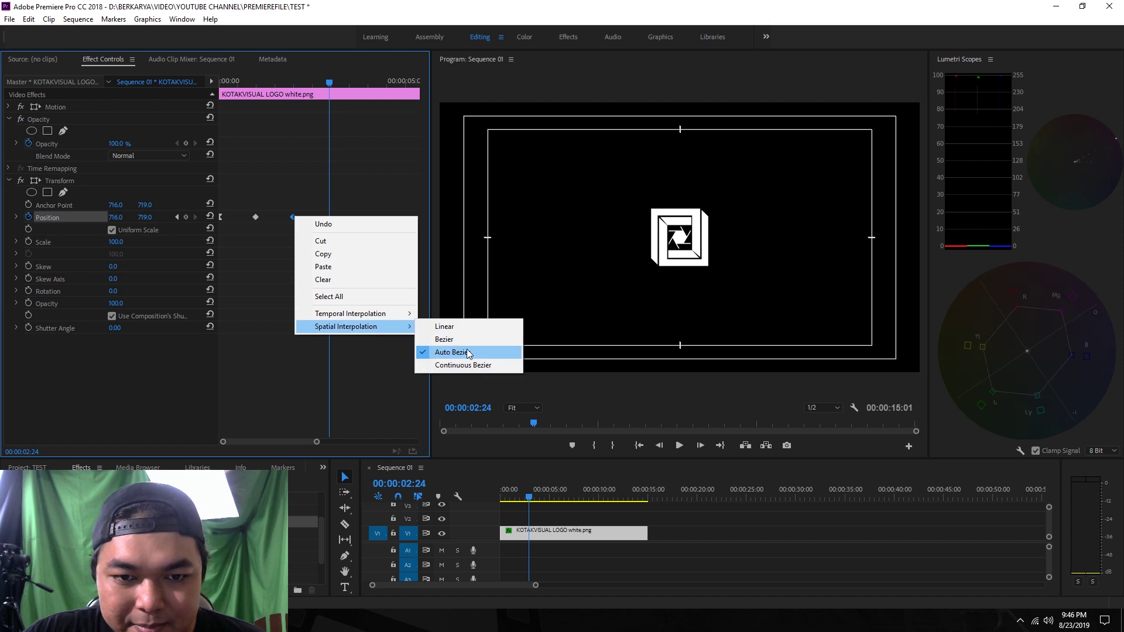
click(448, 390)
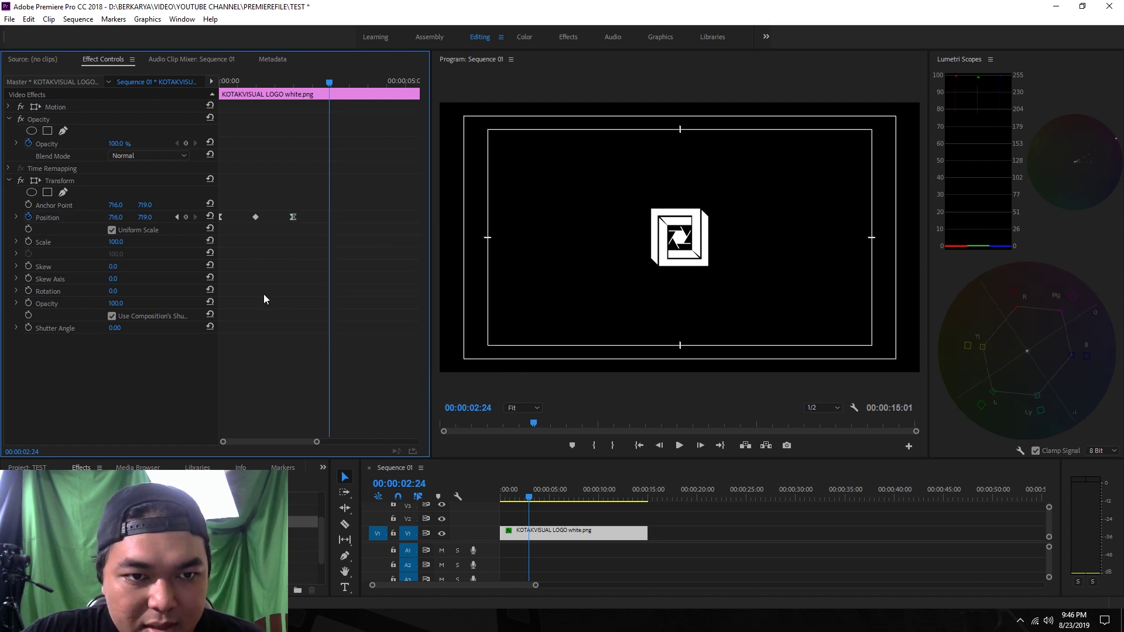
Set the middle keyframe to Auto Bezier and show the zoomed-in Position velocity graph
right_click(256, 219)
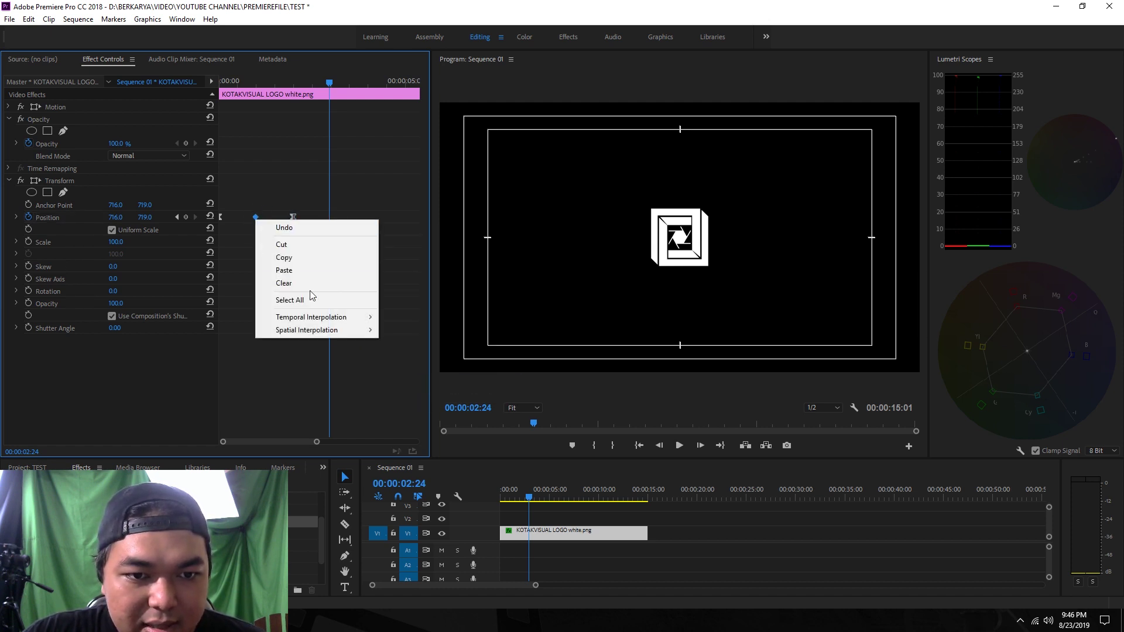
mouse_move(327, 318)
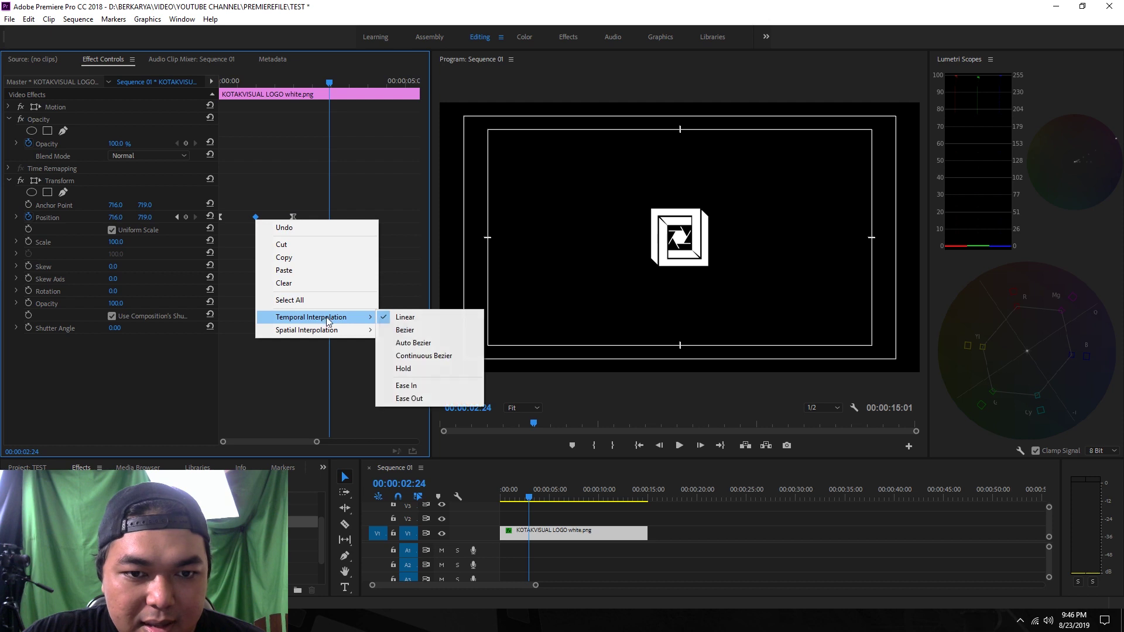
click(435, 343)
key(Home)
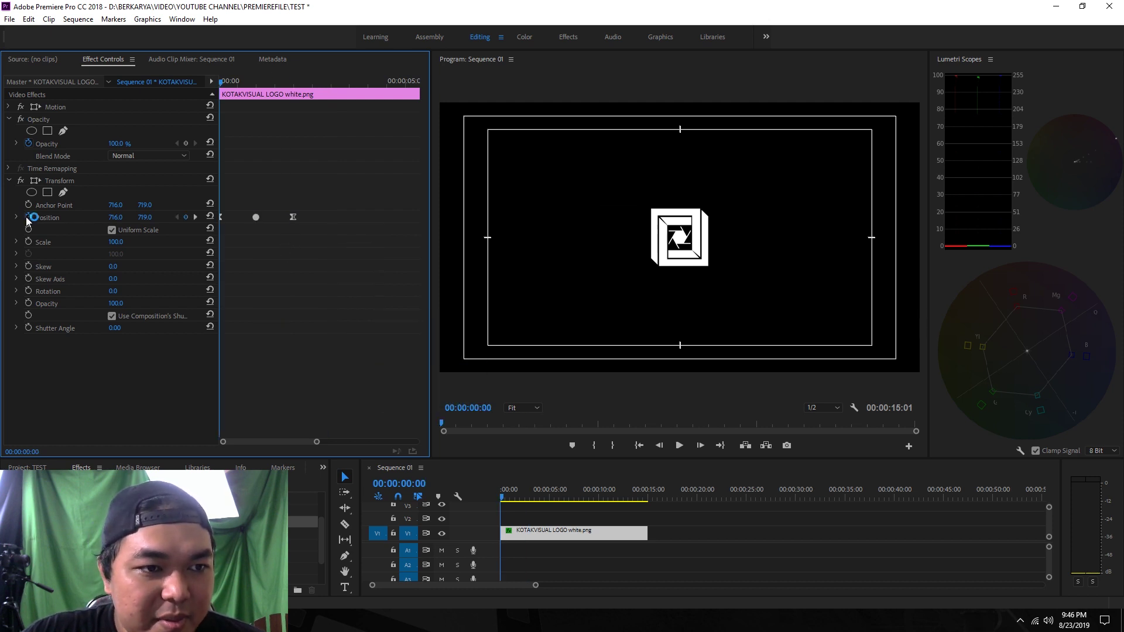
click(16, 217)
drag(315, 443, 298, 449)
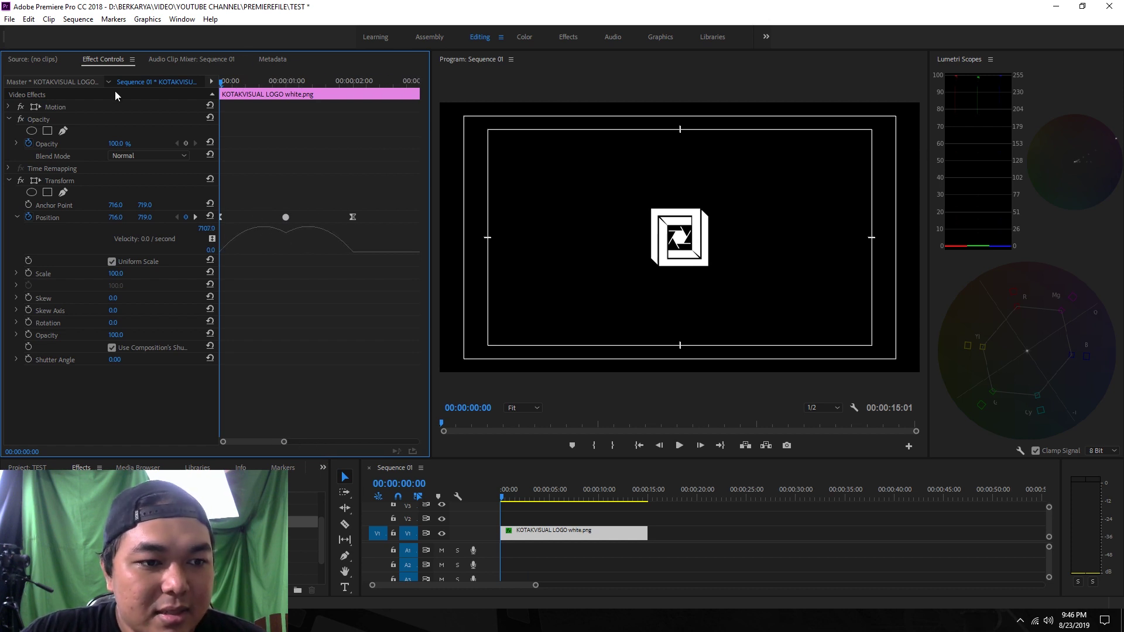
Select and then deselect the Transform effect to view its motion path
click(72, 360)
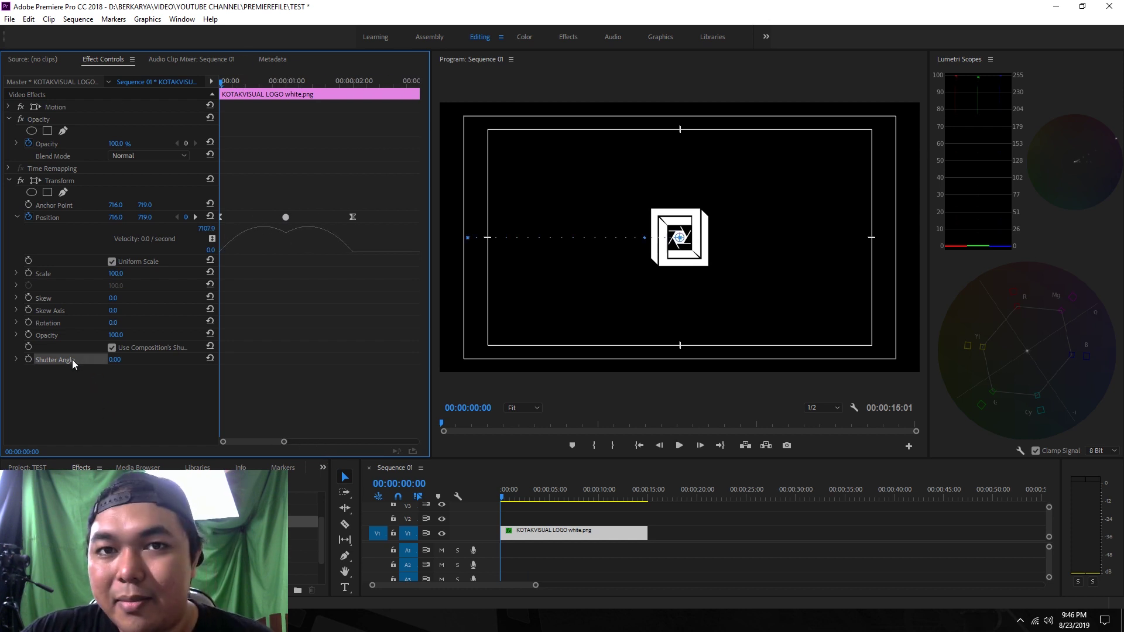
click(83, 402)
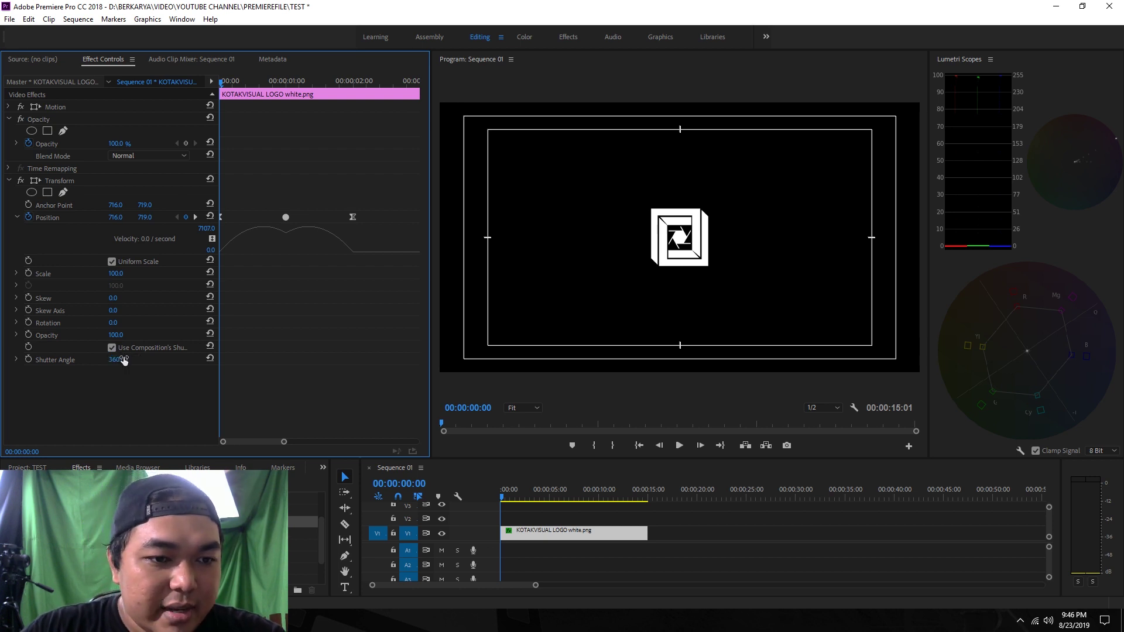
Turn off Use Composition's Shutter Angle and play the sequence to check the motion blur
click(525, 488)
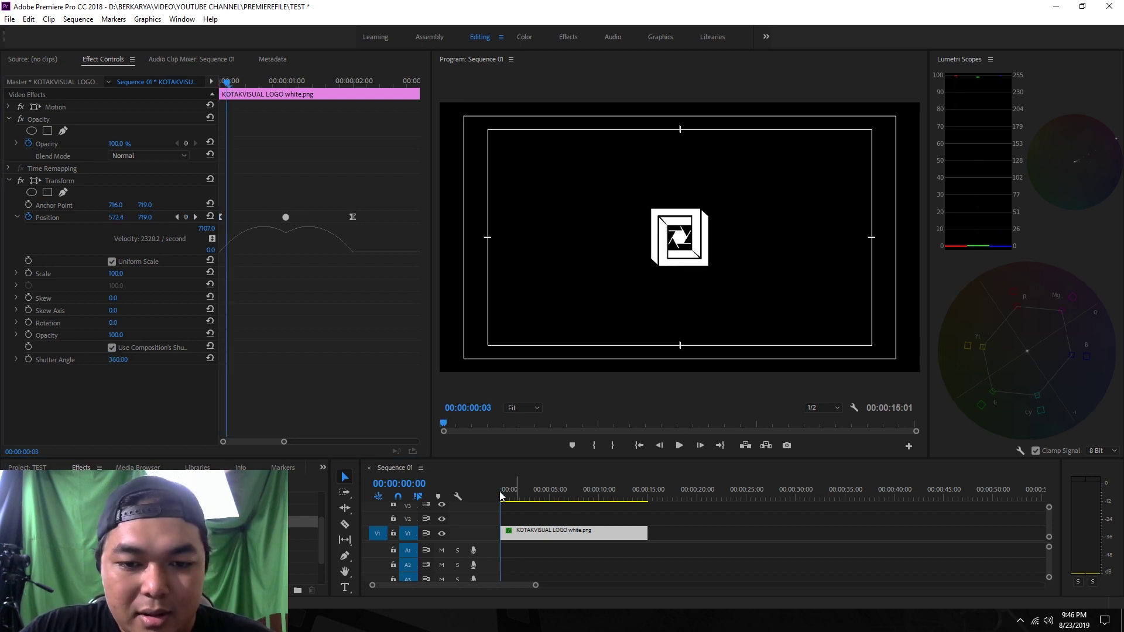
click(112, 347)
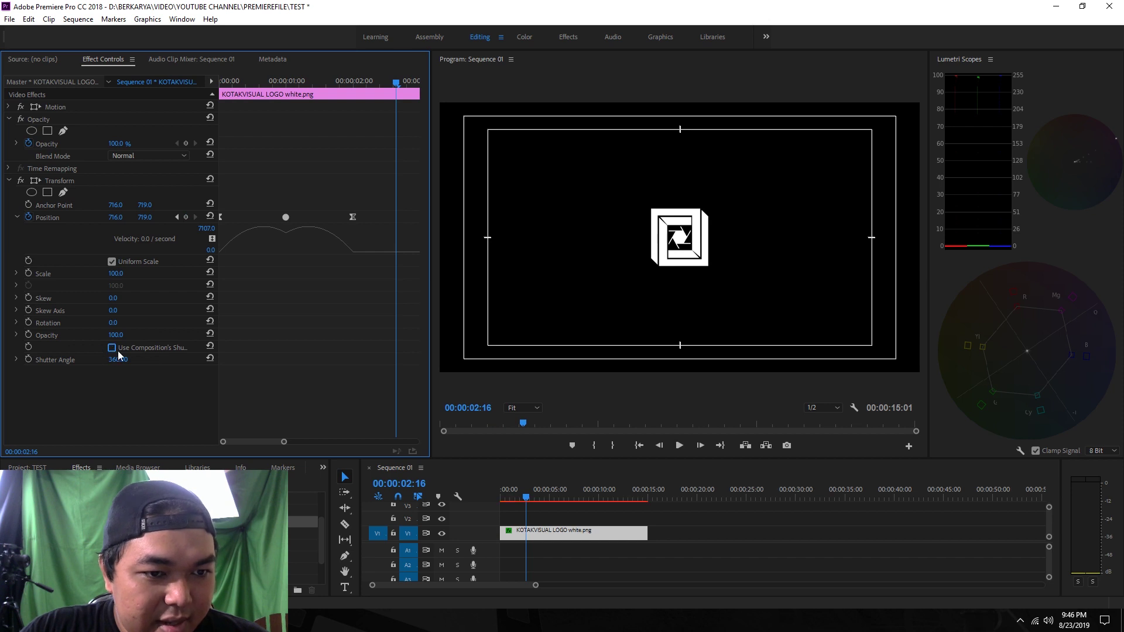
click(463, 497)
key(Home)
key(space)
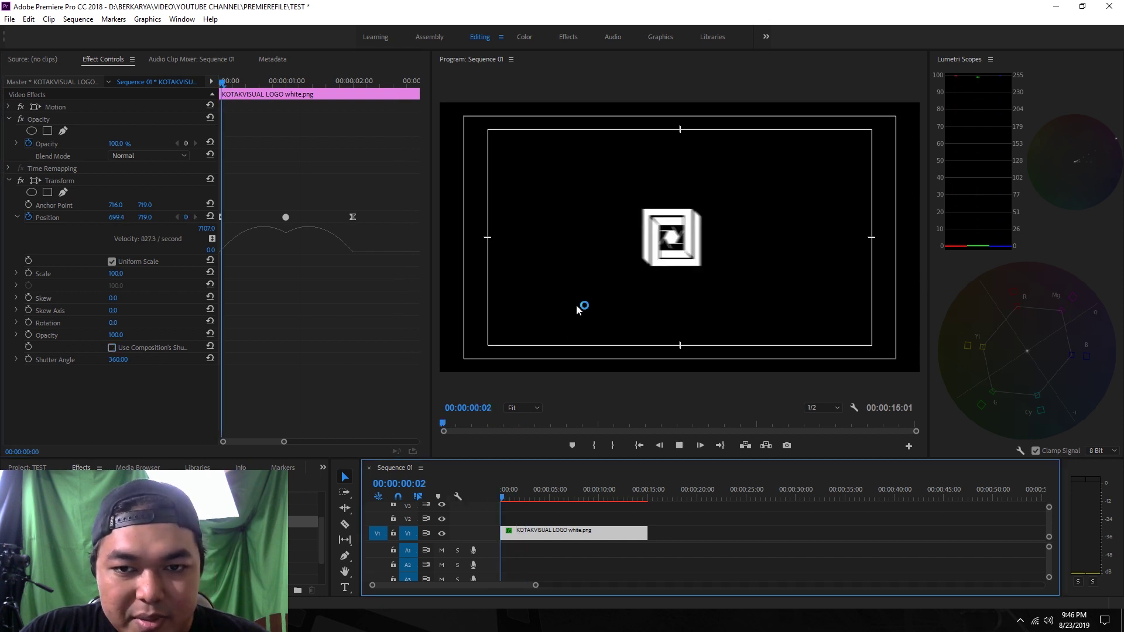
key(space)
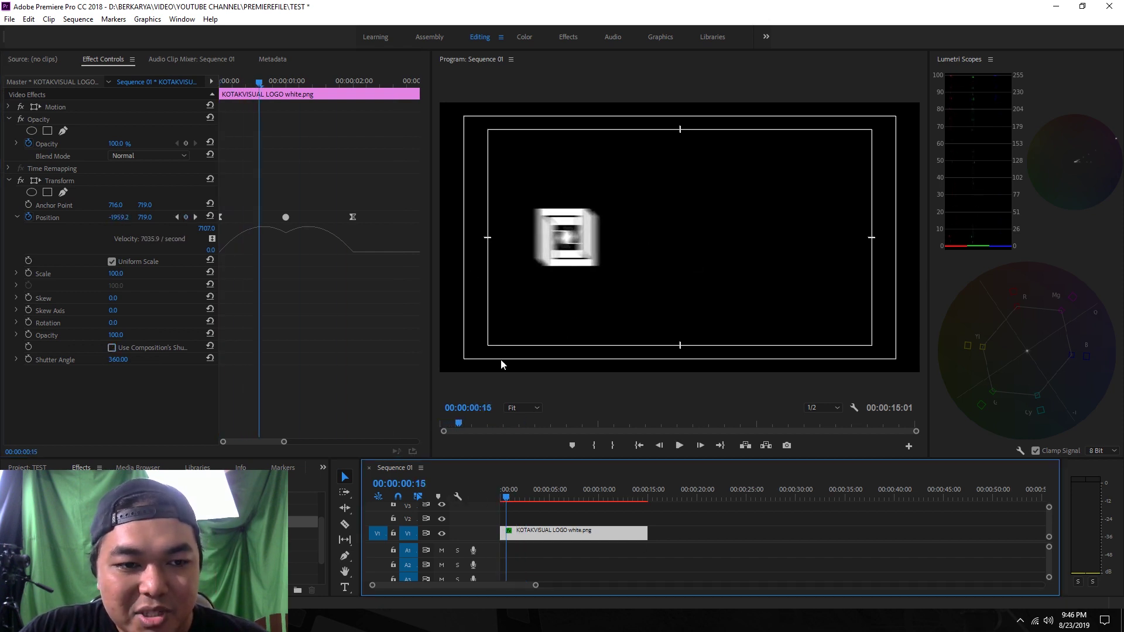
Enter 180 as the Transform Shutter Angle
click(146, 337)
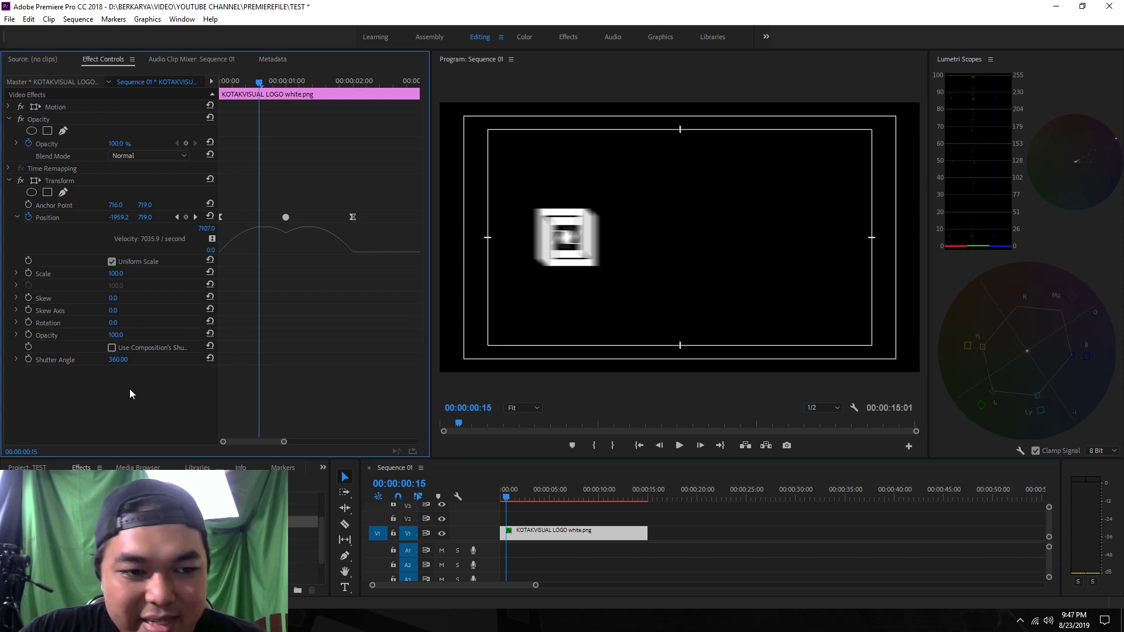
click(120, 359)
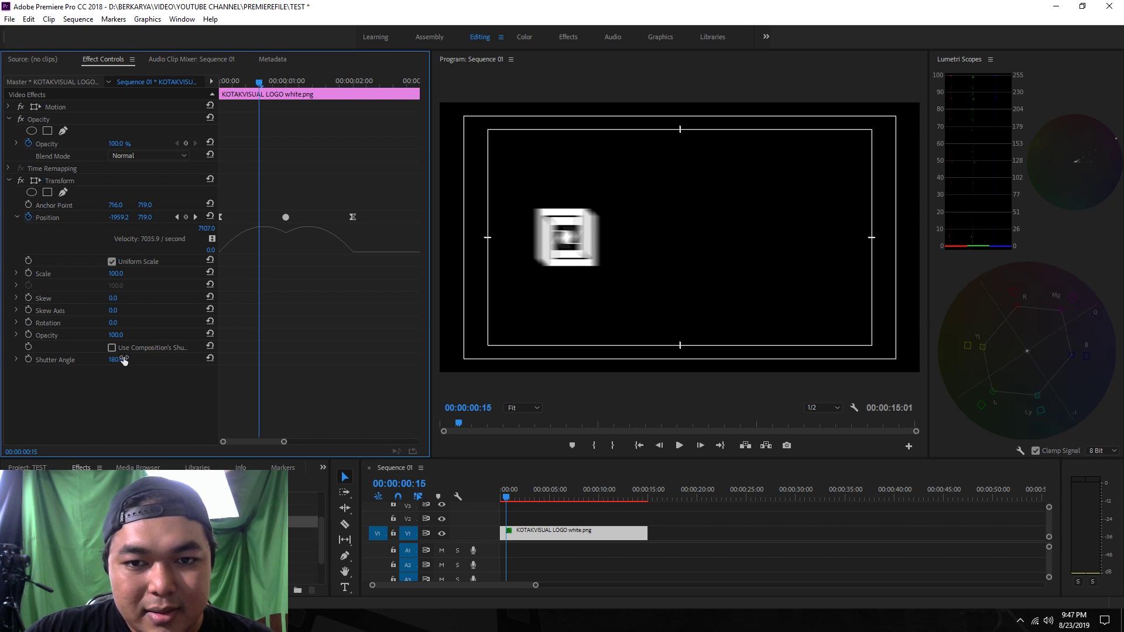
key(Return)
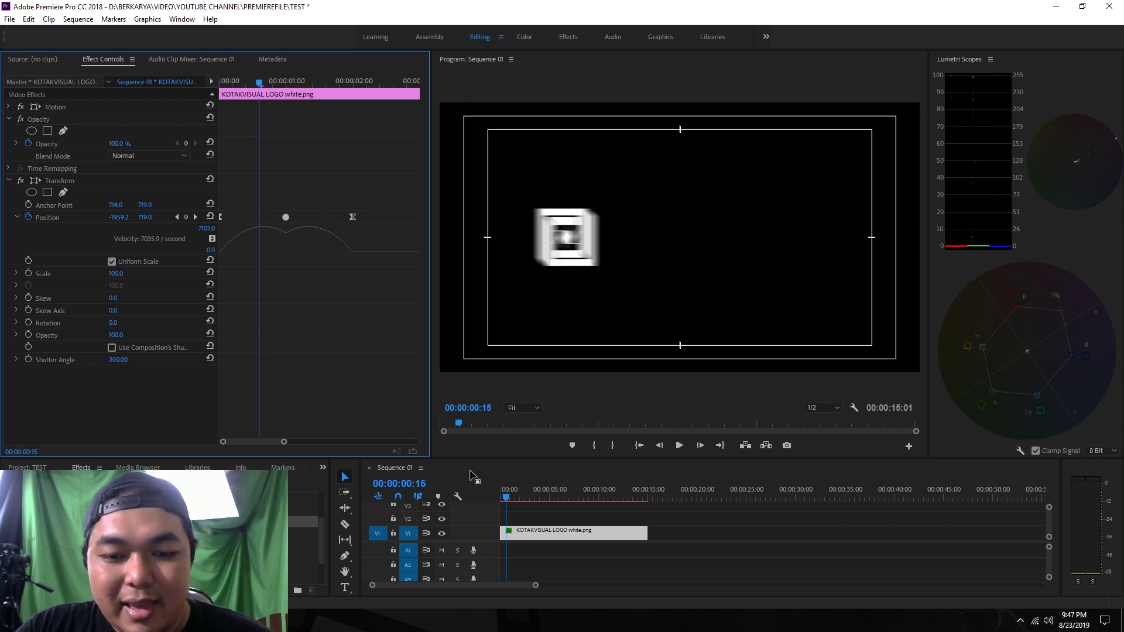
Play the logo slide from the start with the 360 shutter angle motion blur
click(484, 494)
key(Home)
key(space)
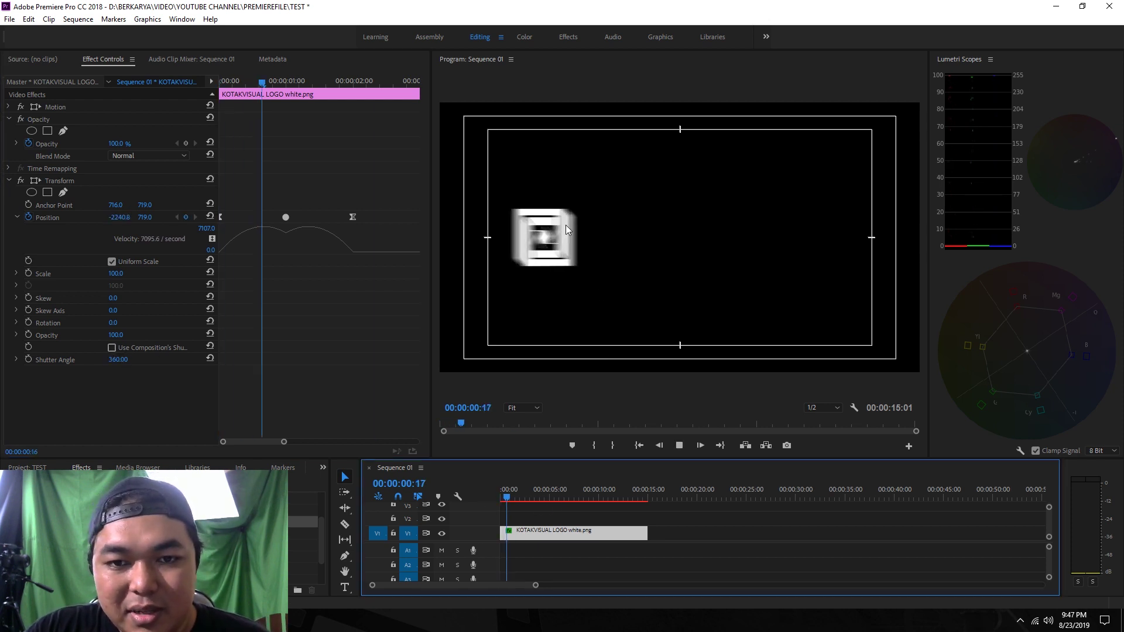
click(338, 366)
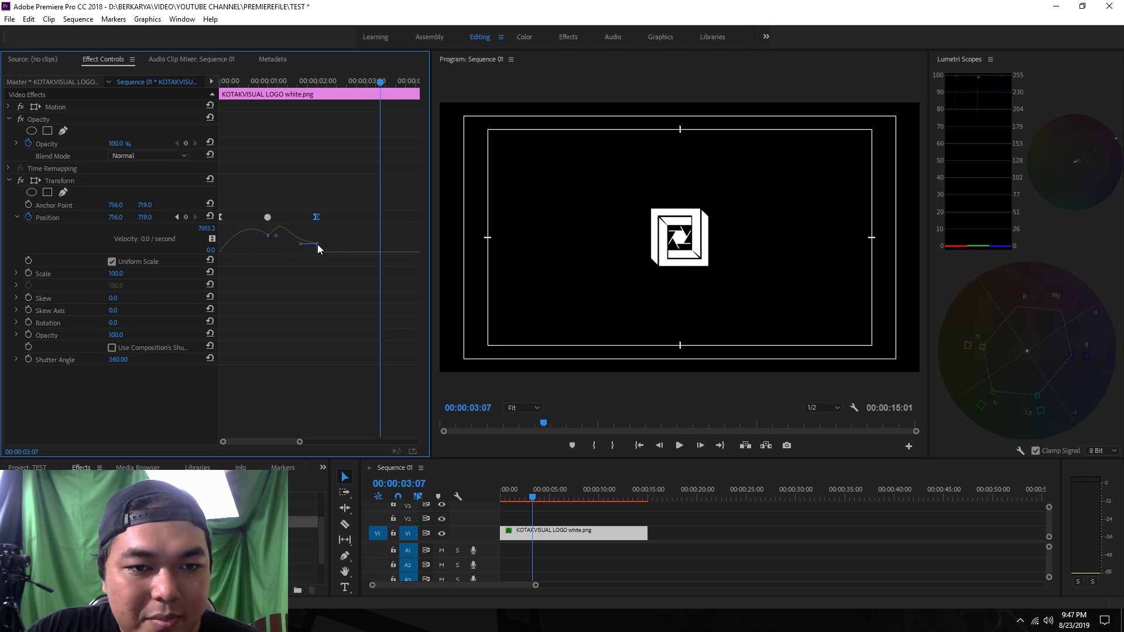
Drag the Bezier handle on the Position velocity curve to reshape the easing, then replay
drag(316, 222, 328, 225)
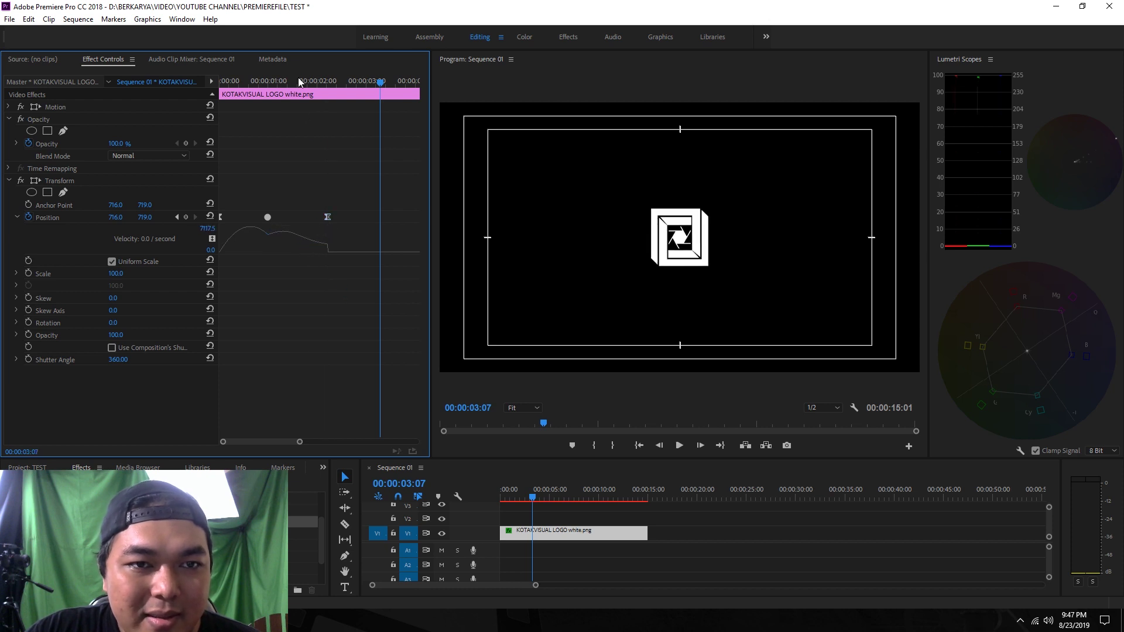
click(245, 79)
key(space)
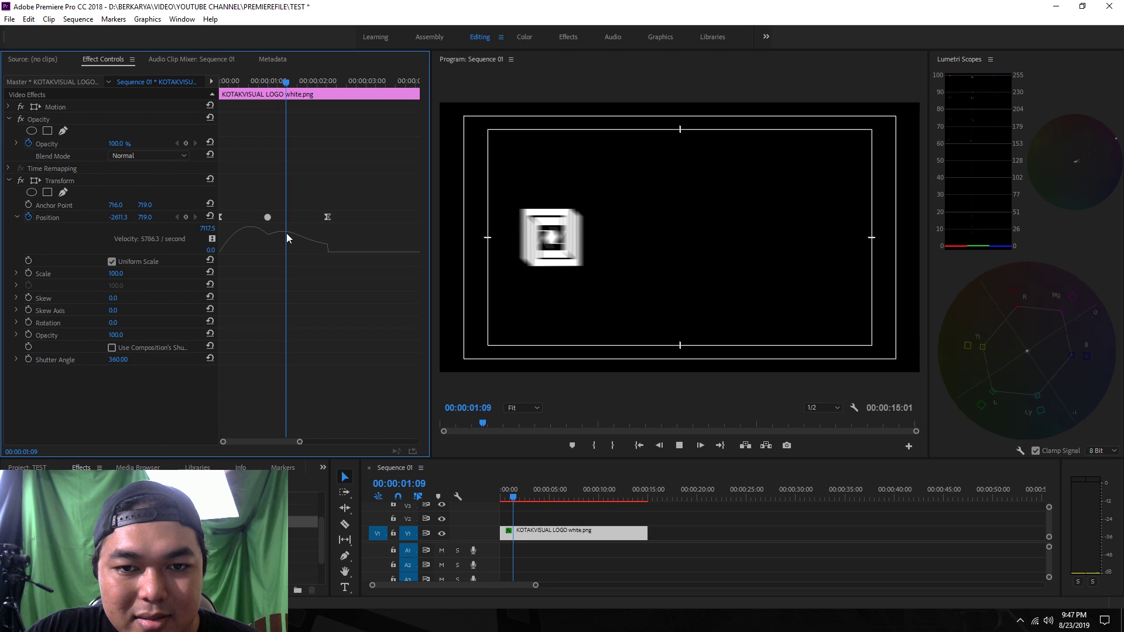
key(space)
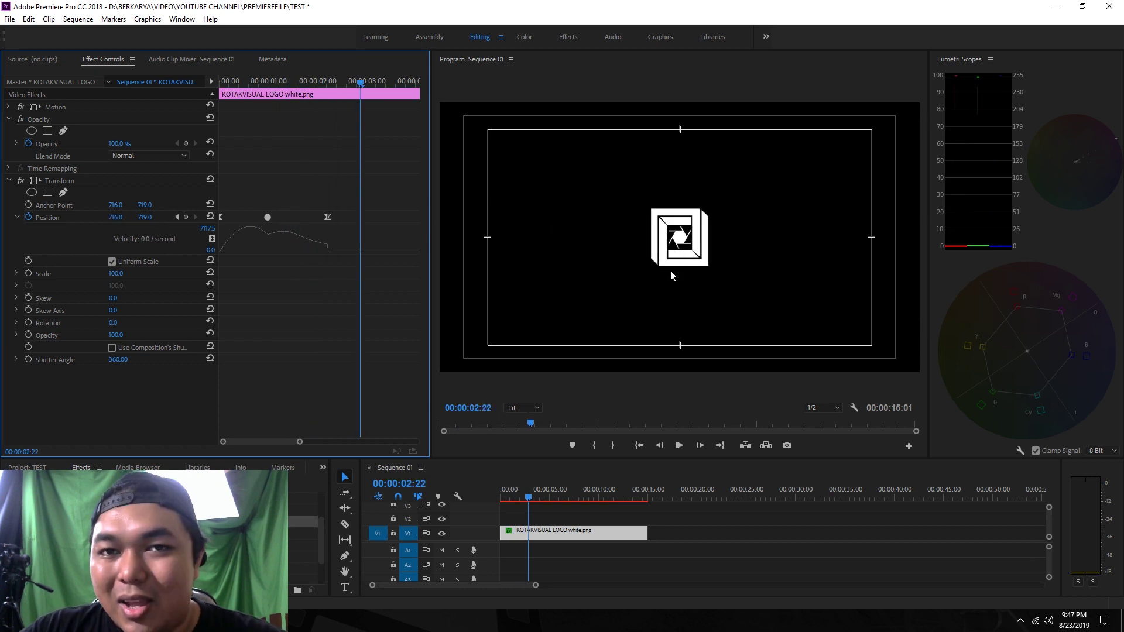